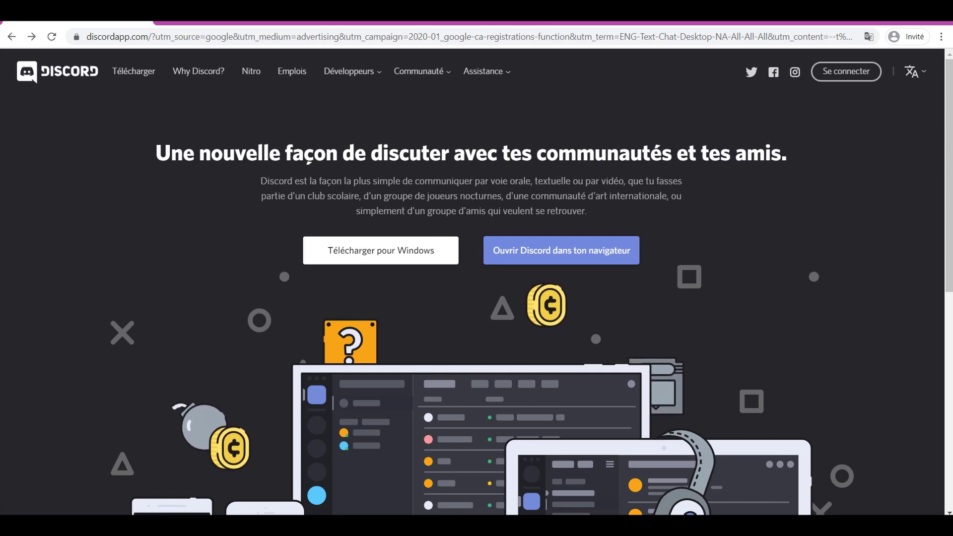
# Open the 'Why Discord?' page and scroll through its community stories down to the footer
pyautogui.click(203, 71)
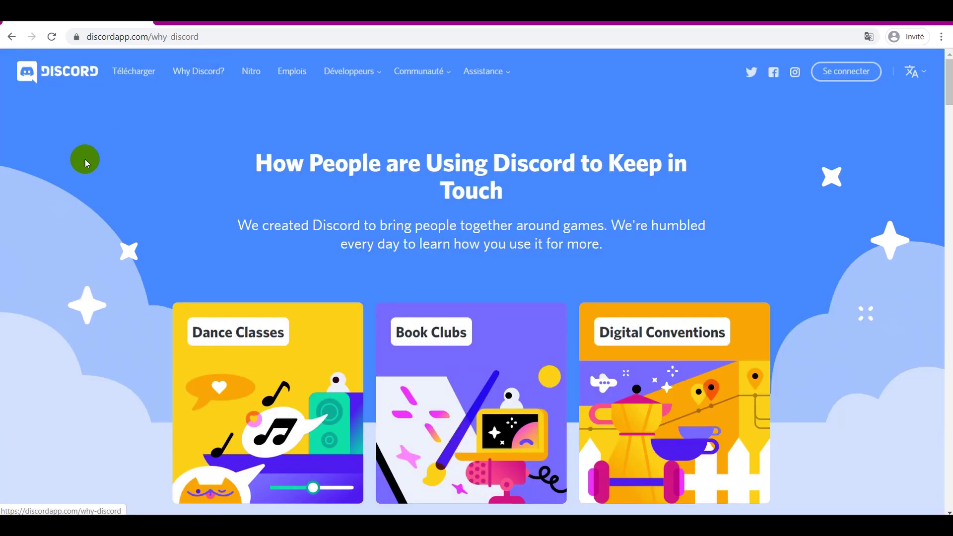
pyautogui.scroll(-3, 85, 158)
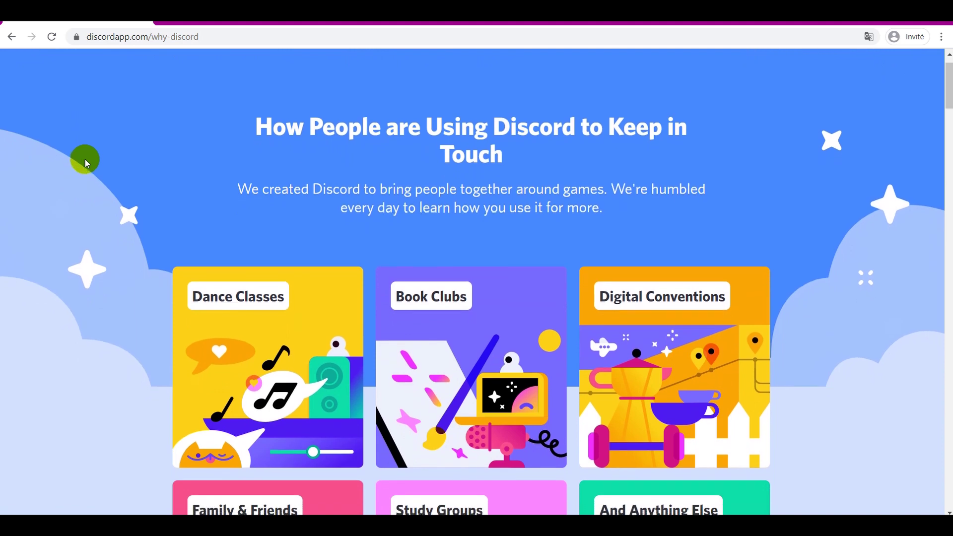
pyautogui.scroll(-3, 84, 159)
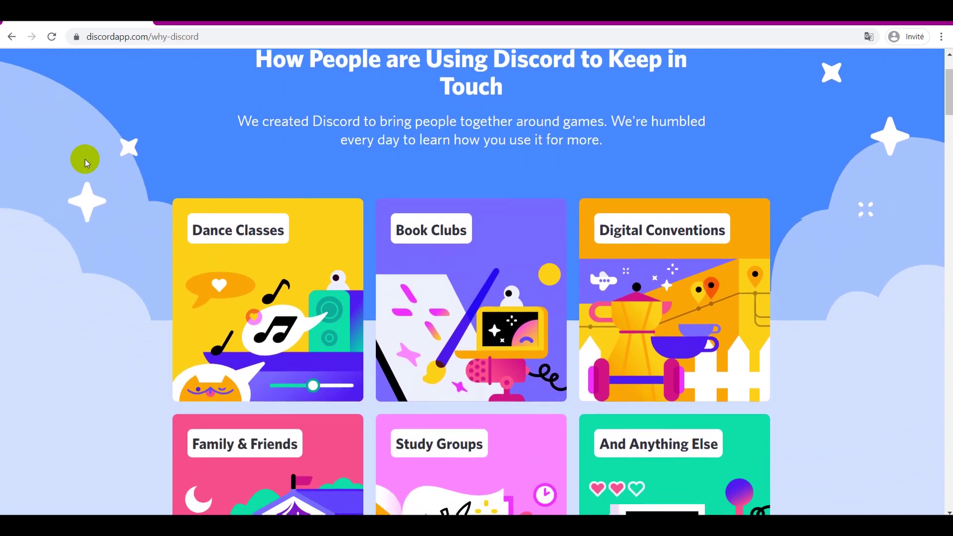
pyautogui.scroll(-1, 85, 159)
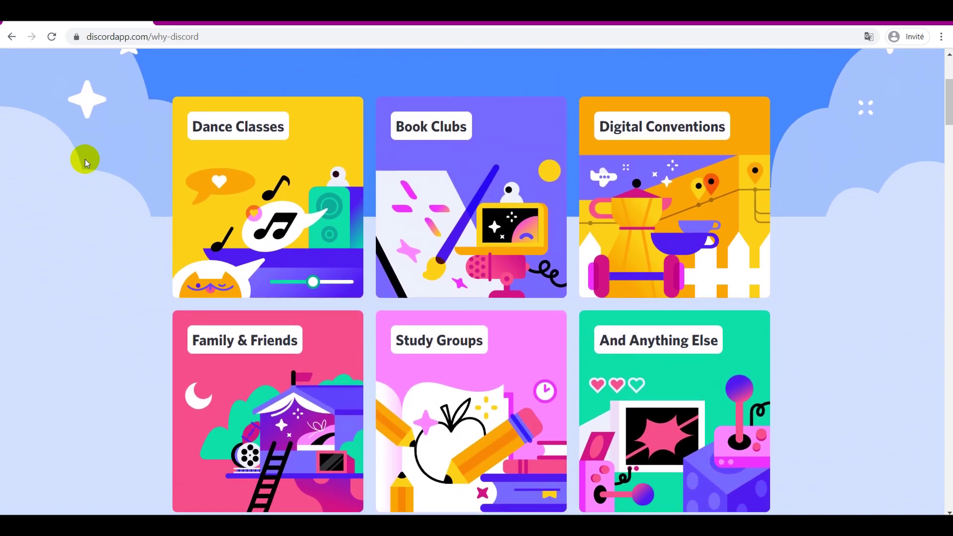
pyautogui.scroll(-2, 85, 159)
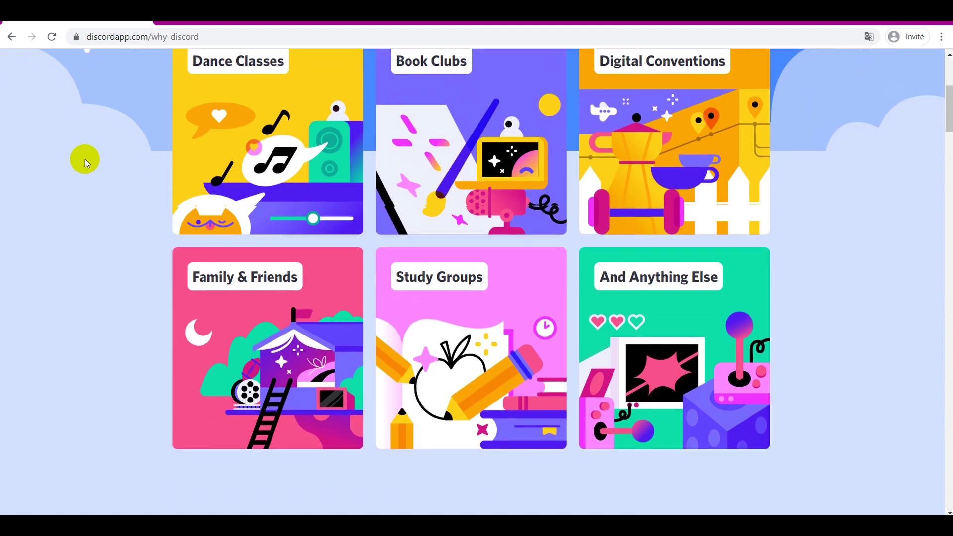
pyautogui.scroll(-2, 85, 159)
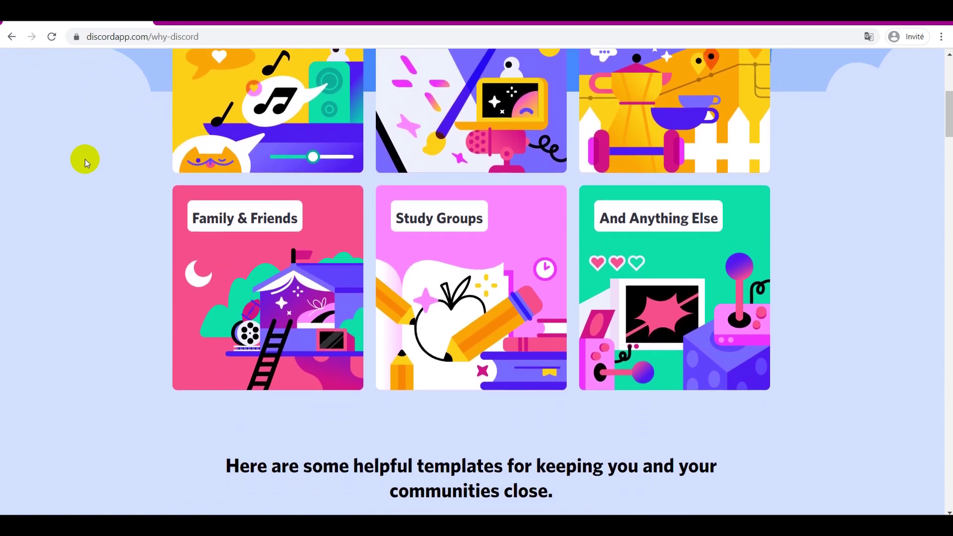
pyautogui.scroll(-3, 84, 159)
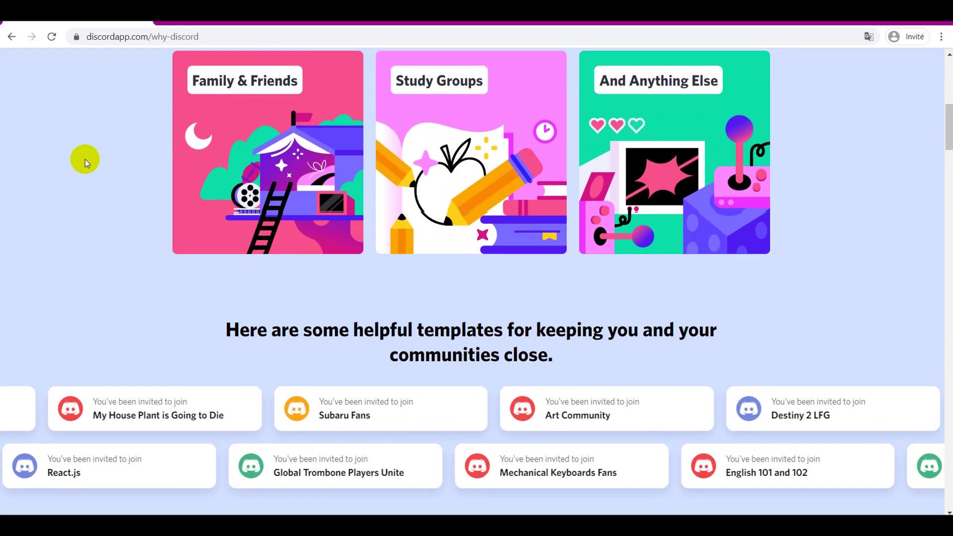
pyautogui.scroll(-5, 84, 159)
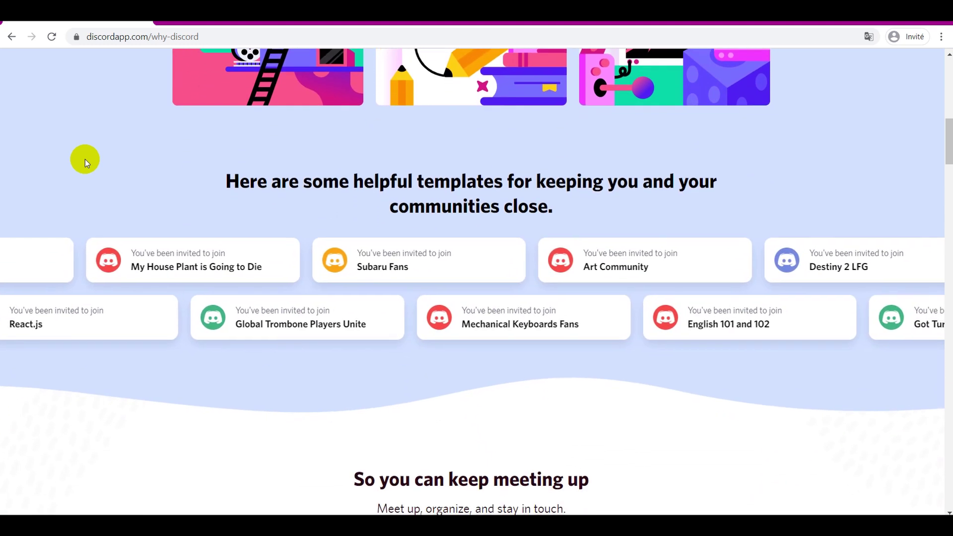
pyautogui.scroll(-2, 85, 158)
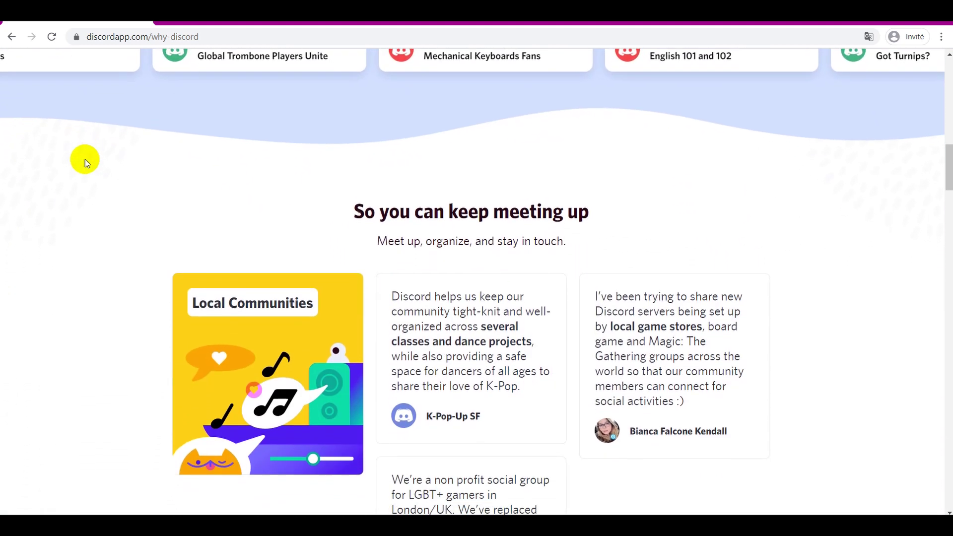
pyautogui.scroll(-3, 85, 159)
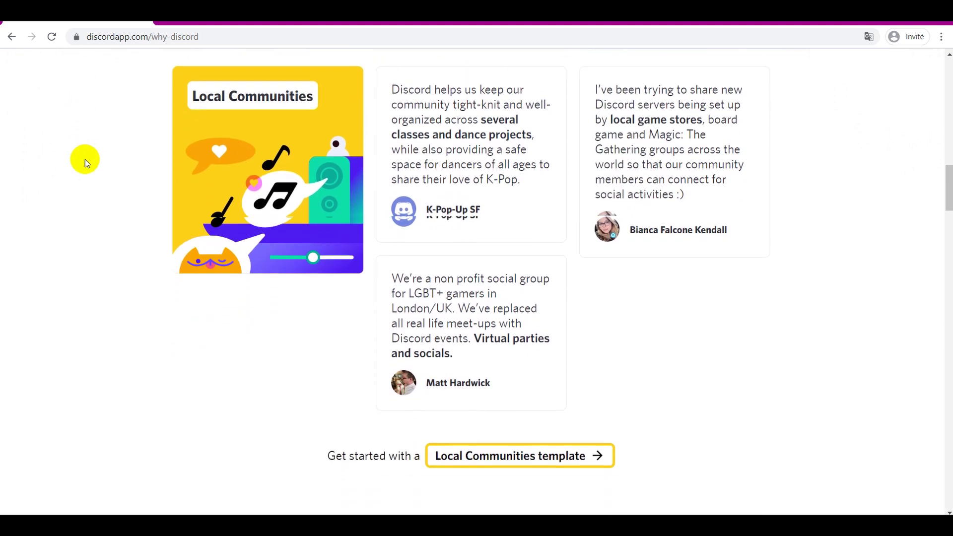
pyautogui.scroll(-2, 85, 159)
pyautogui.scroll(-1, 84, 158)
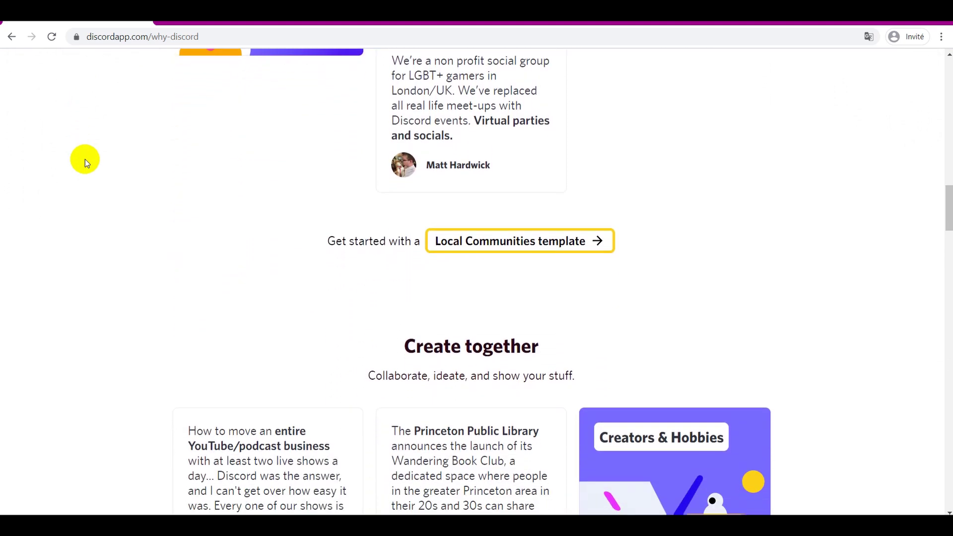
pyautogui.scroll(-2, 84, 159)
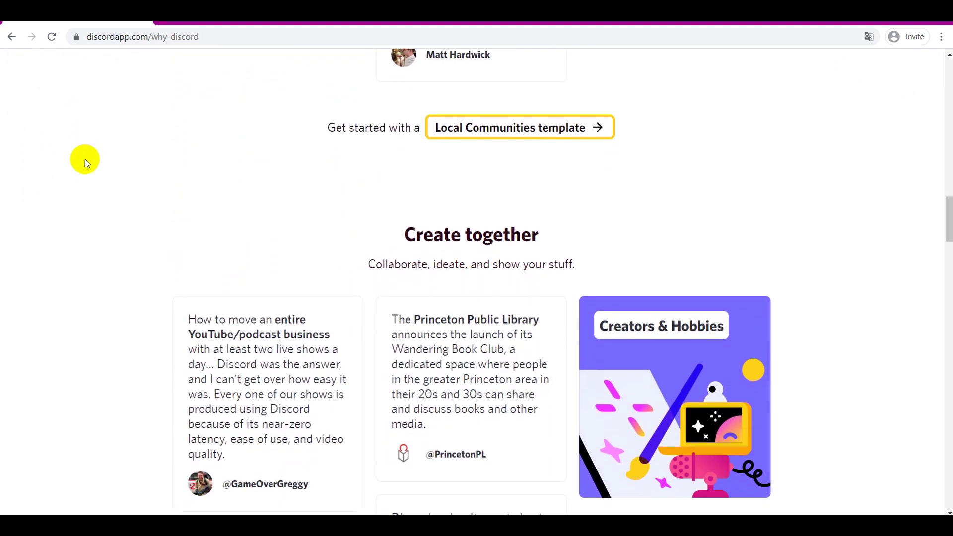
pyautogui.scroll(-3, 84, 159)
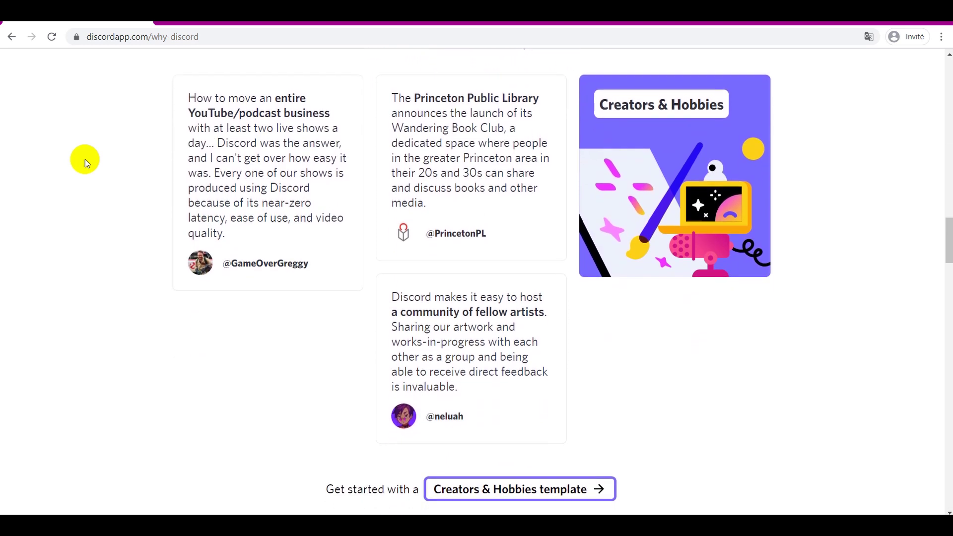
pyautogui.scroll(-1, 85, 159)
pyautogui.scroll(-4, 85, 159)
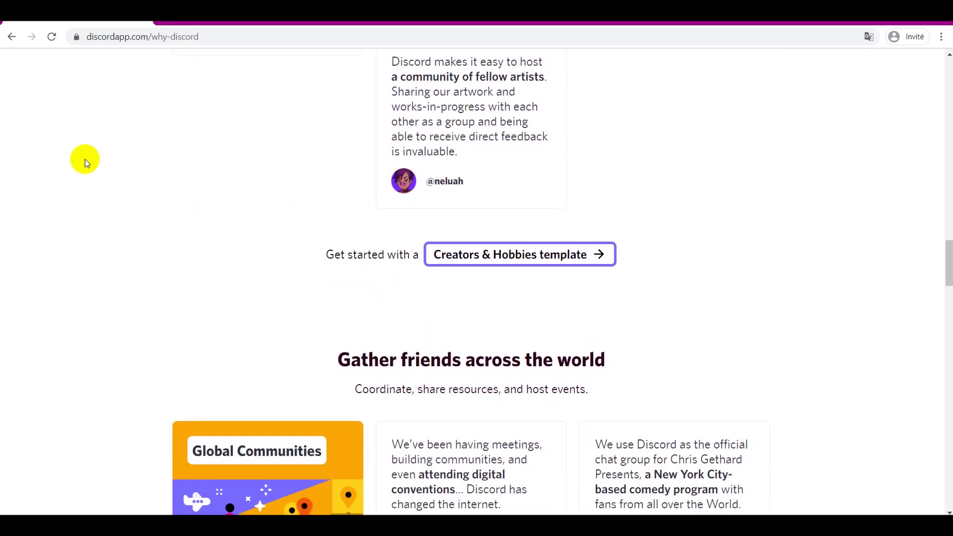
pyautogui.scroll(-4, 85, 159)
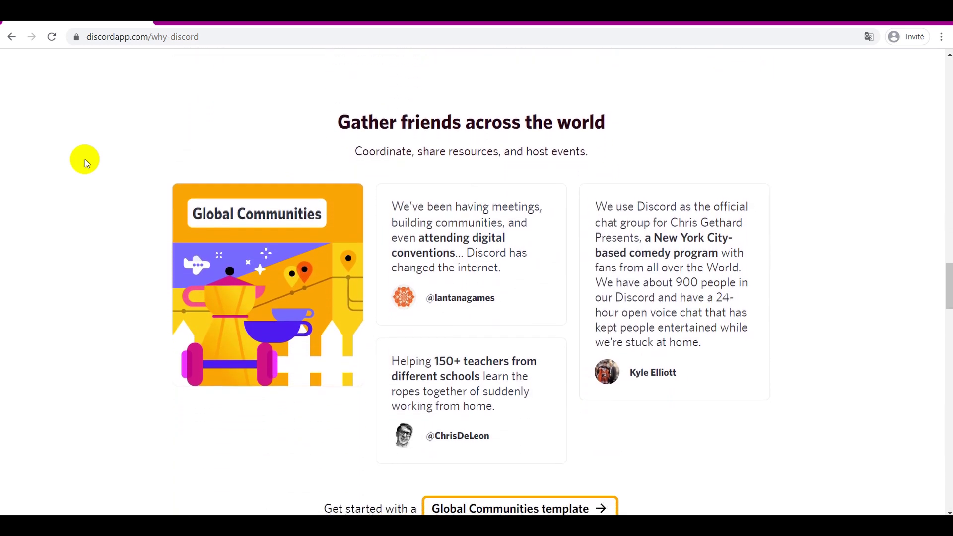
pyautogui.scroll(-5, 85, 158)
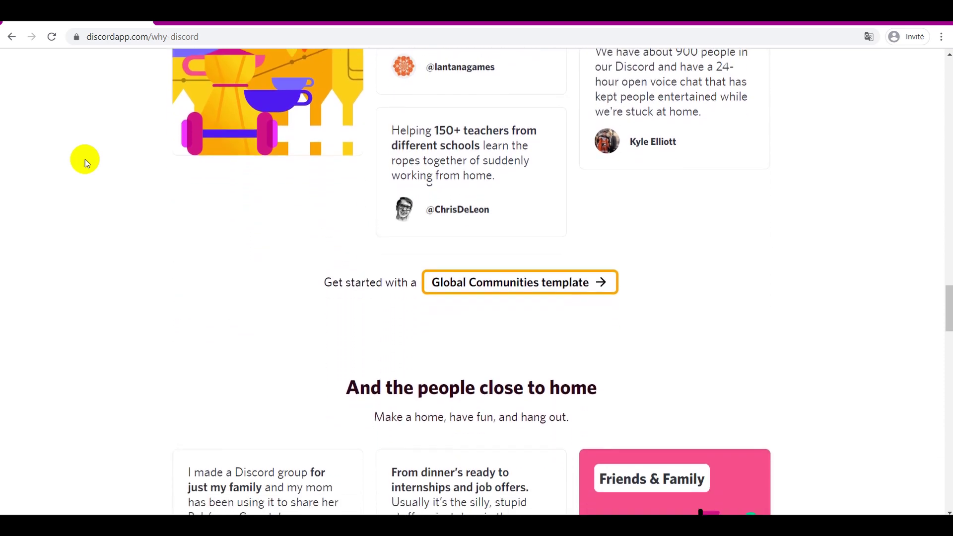
pyautogui.scroll(-3, 85, 159)
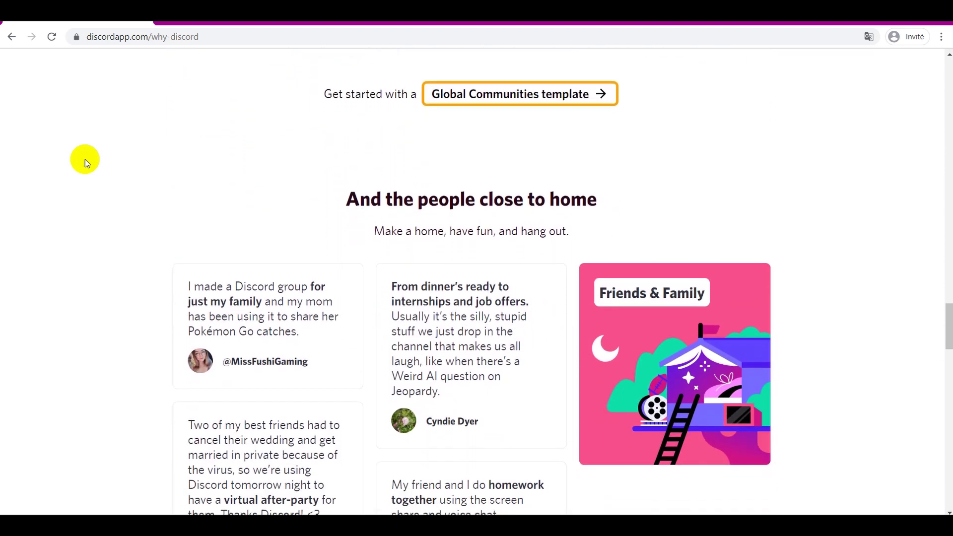
pyautogui.scroll(-4, 85, 158)
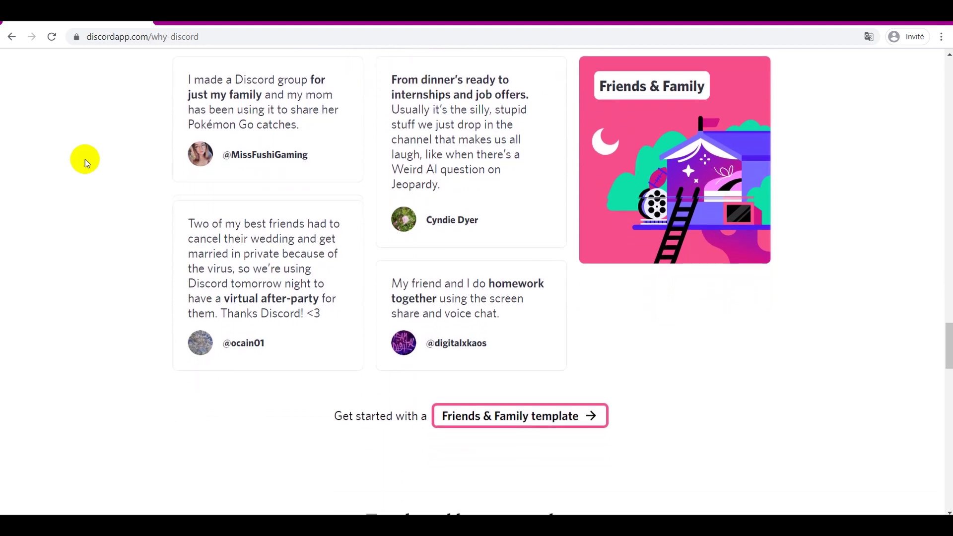
pyautogui.scroll(-4, 85, 159)
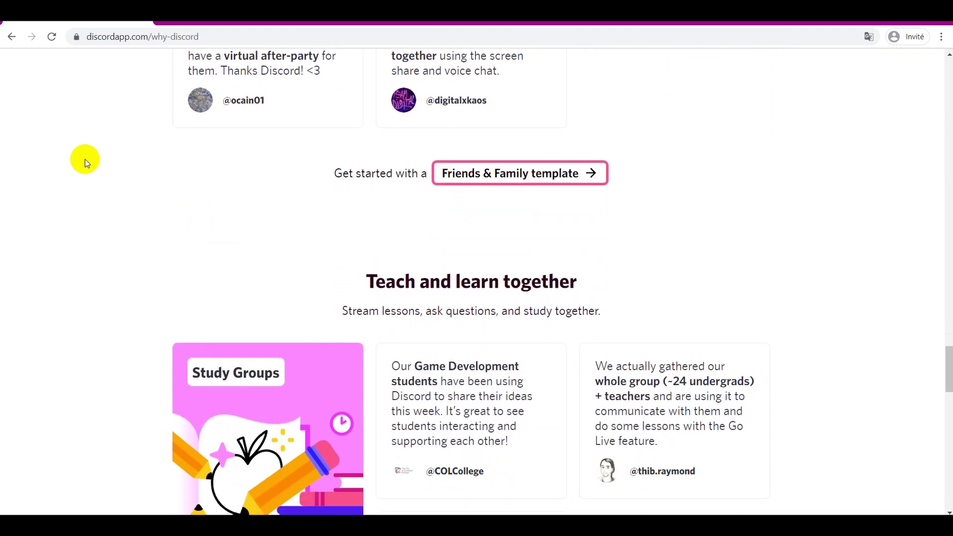
pyautogui.scroll(-4, 85, 159)
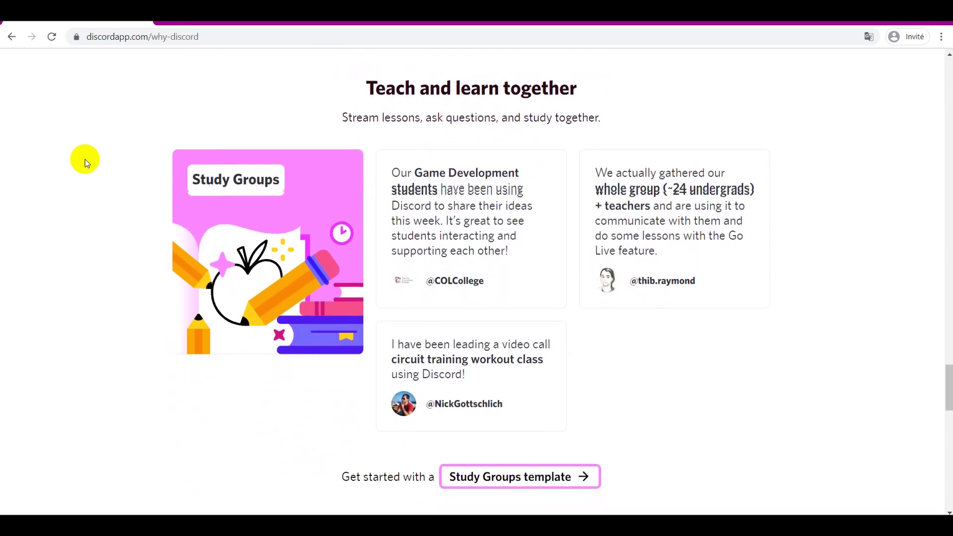
pyautogui.scroll(-3, 85, 159)
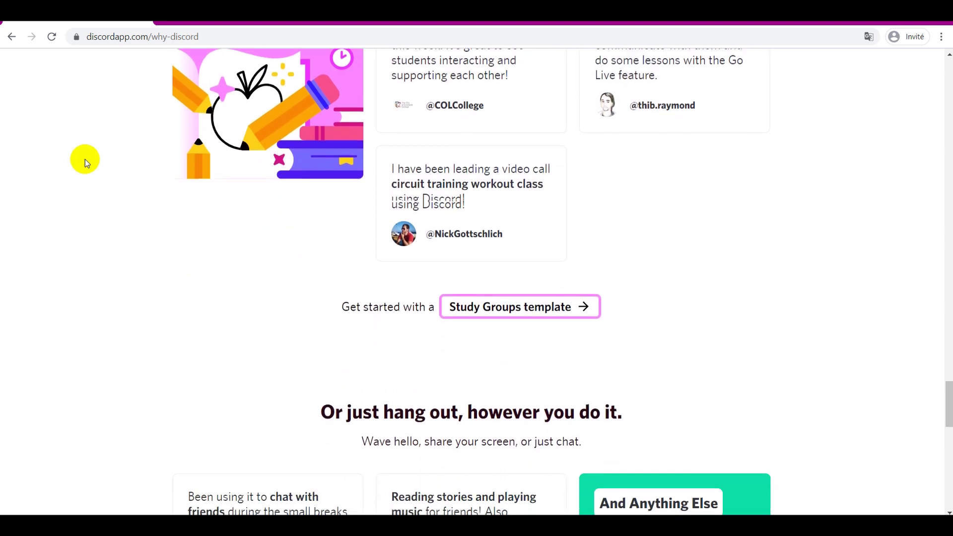
pyautogui.scroll(-3, 85, 159)
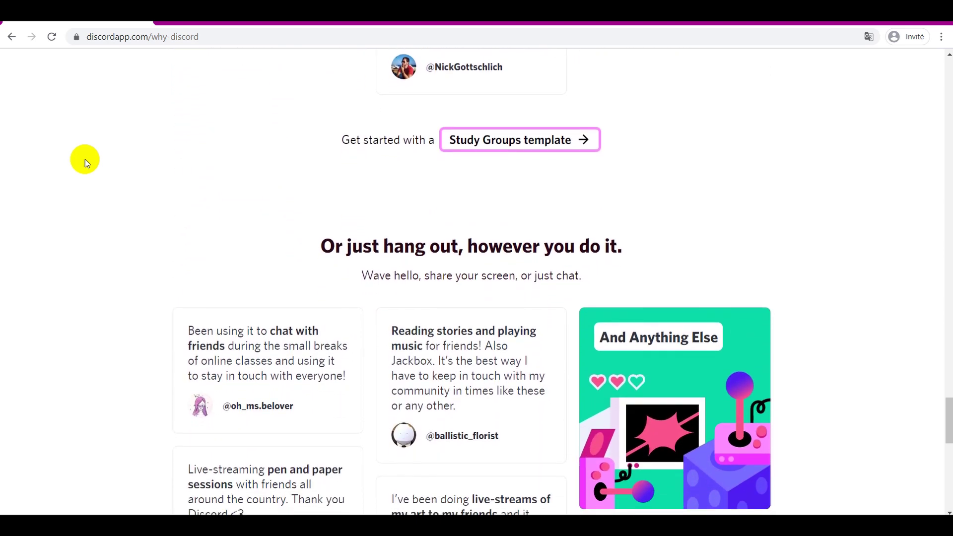
pyautogui.scroll(-4, 85, 158)
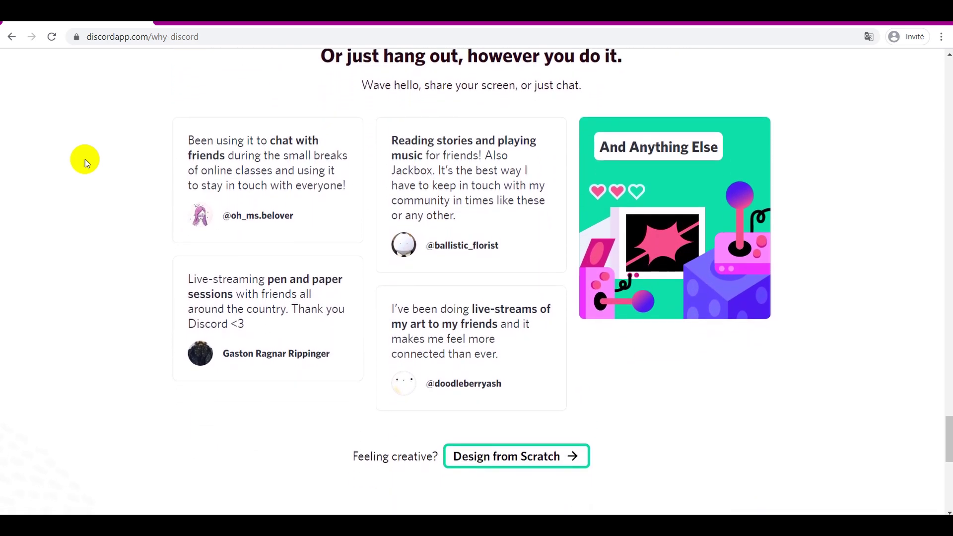
pyautogui.scroll(-4, 85, 159)
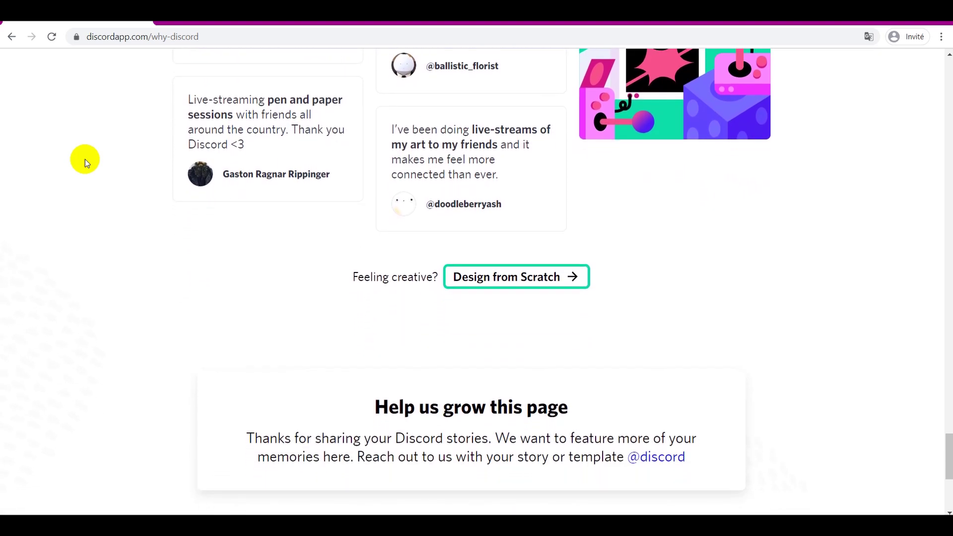
pyautogui.scroll(-2, 85, 159)
pyautogui.scroll(20, 85, 159)
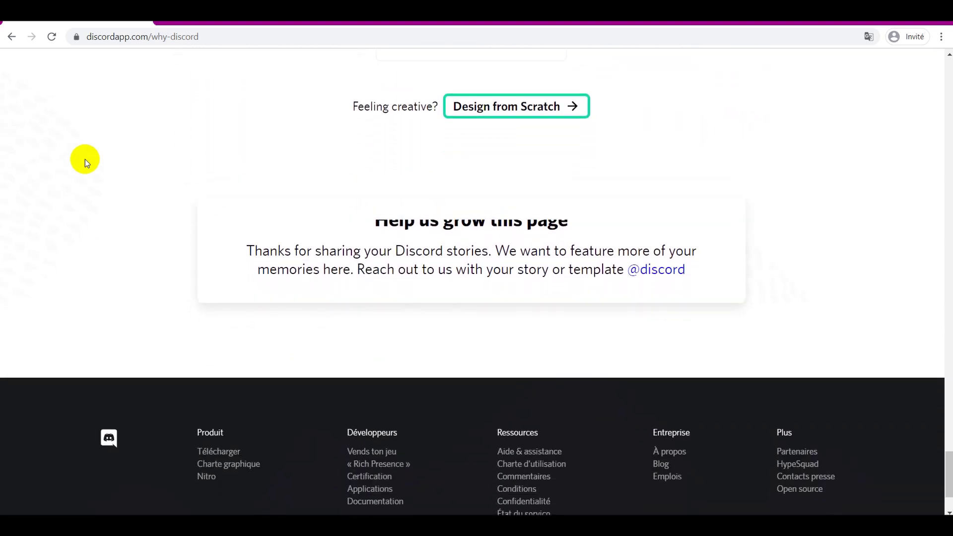
pyautogui.scroll(15, 85, 159)
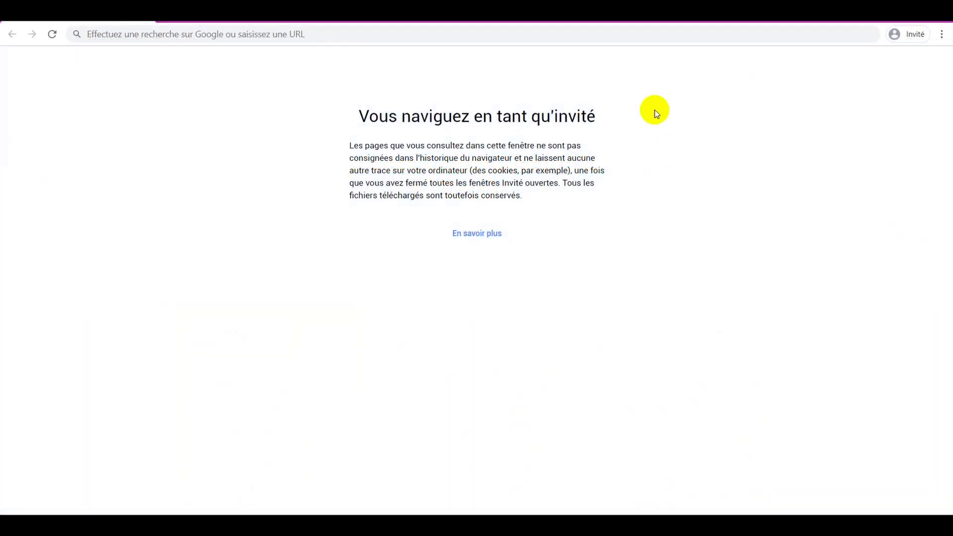
# Go to latranchee.com/discord in Chrome
pyautogui.click(311, 35)
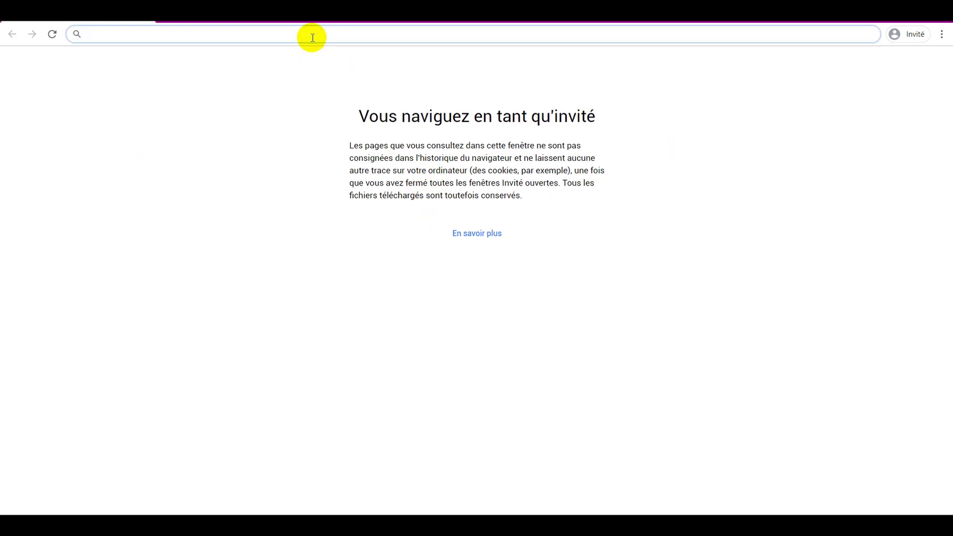
pyautogui.write('latra')
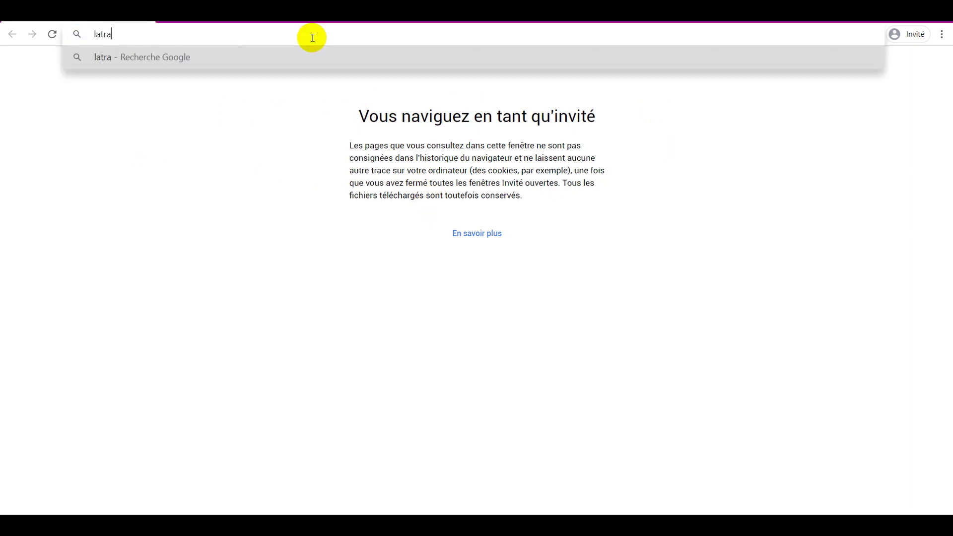
pyautogui.write('nchee.com/discord')
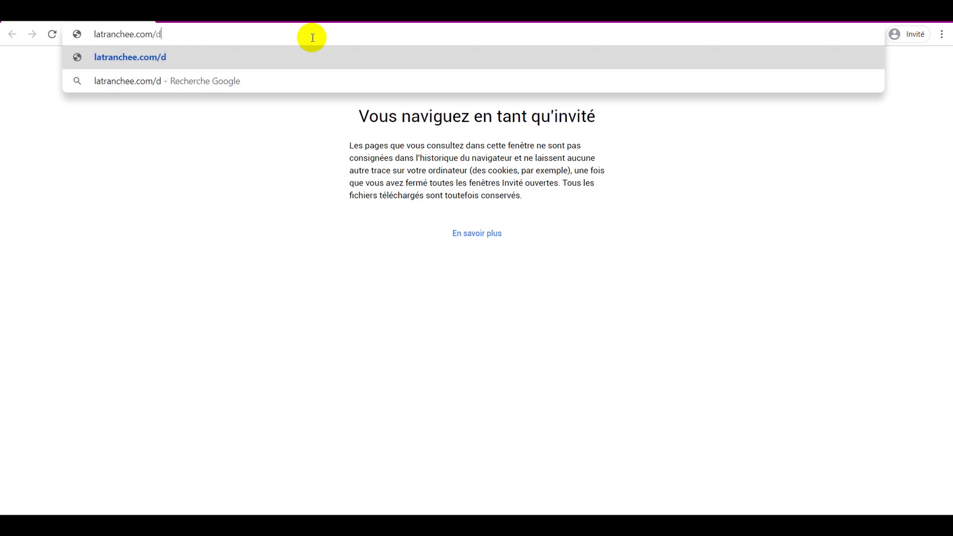
pyautogui.press('Return')
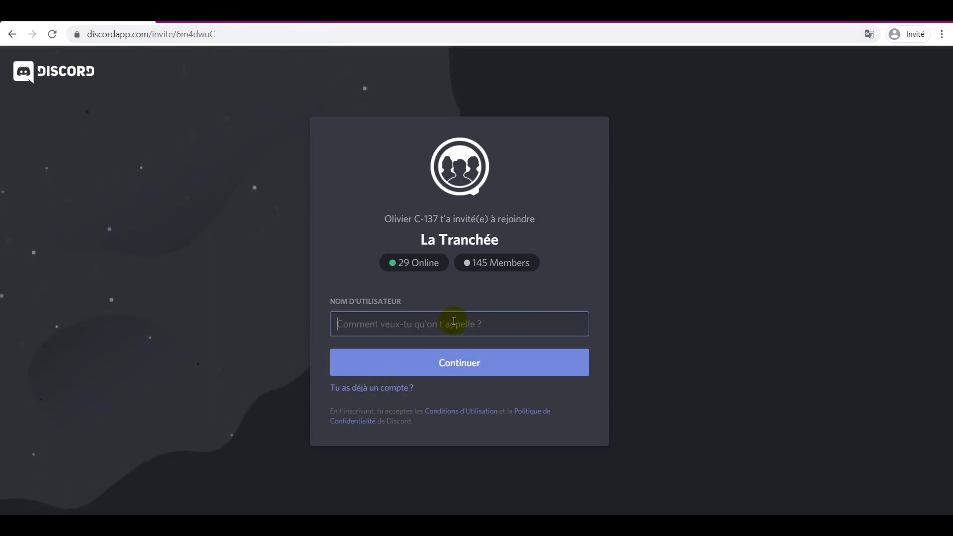
# Enter a guest username on the invite page and continue
pyautogui.click(480, 325)
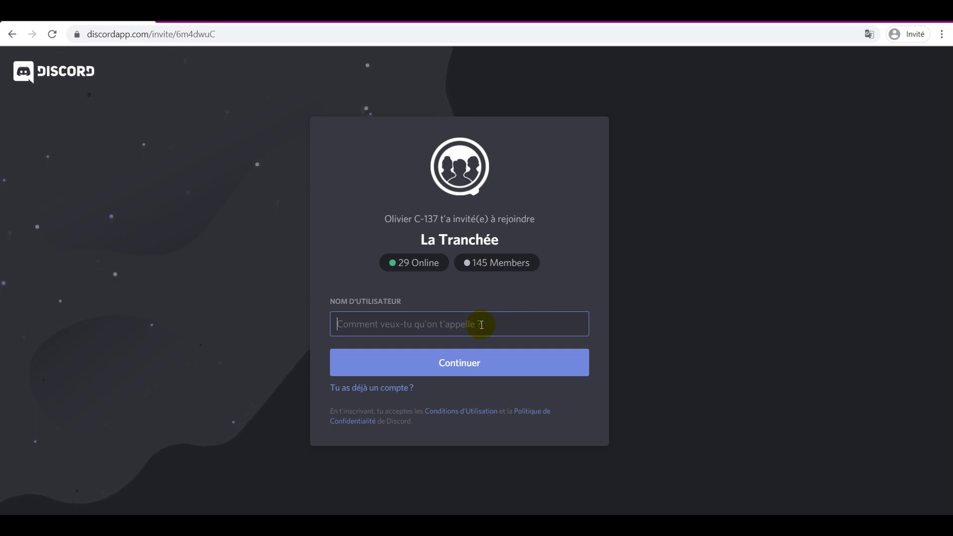
pyautogui.write('melodie')
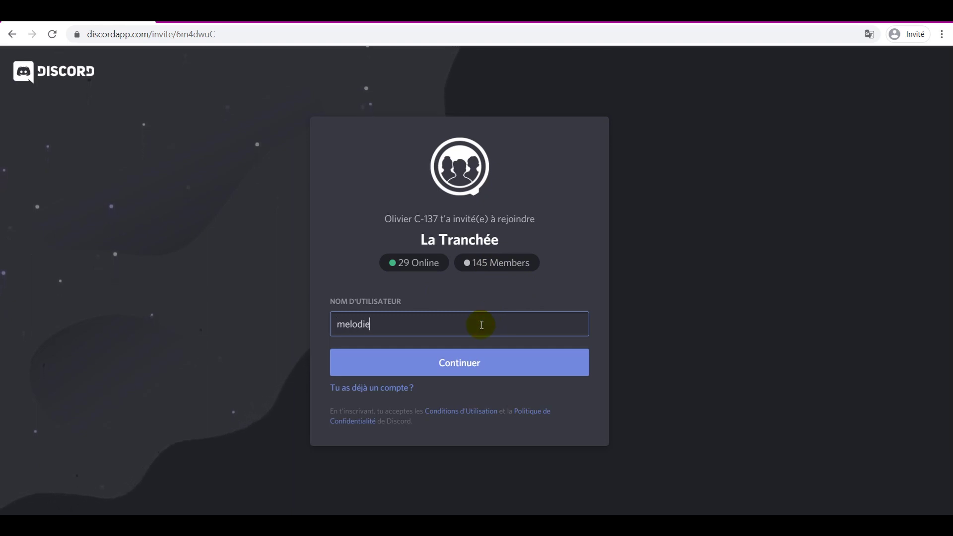
pyautogui.write('123')
pyautogui.click(493, 368)
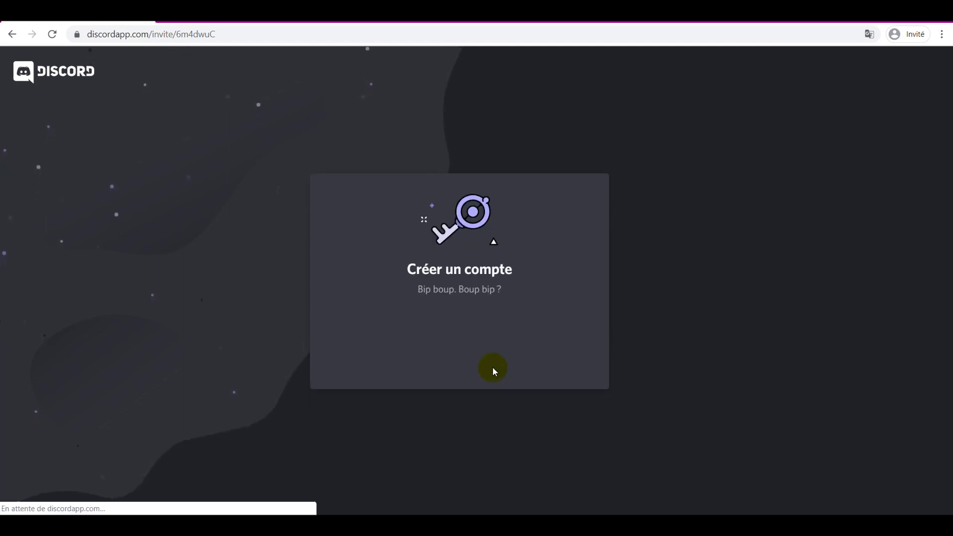
# Pass the reCAPTCHA by selecting the four traffic-light tiles and validating
pyautogui.click(380, 342)
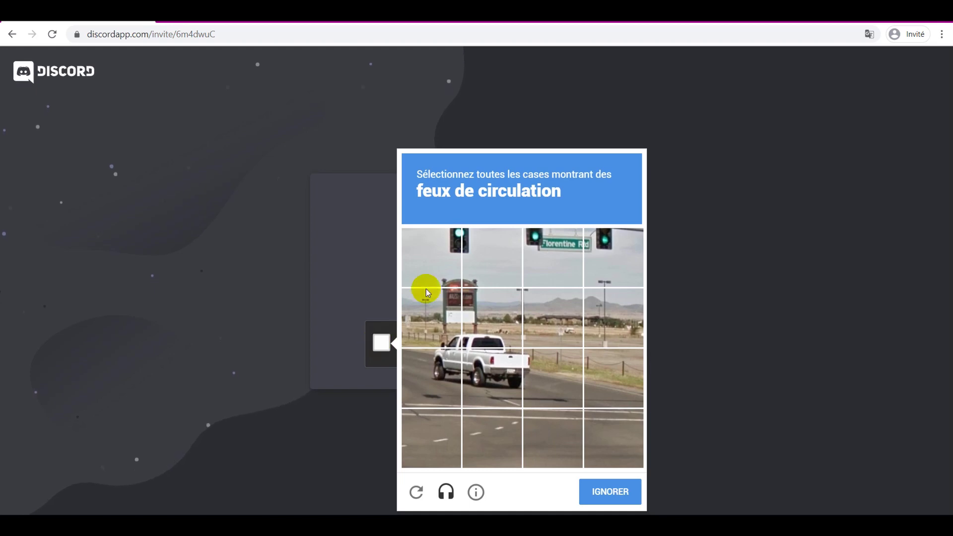
pyautogui.click(448, 250)
pyautogui.click(484, 263)
pyautogui.click(541, 251)
pyautogui.click(614, 254)
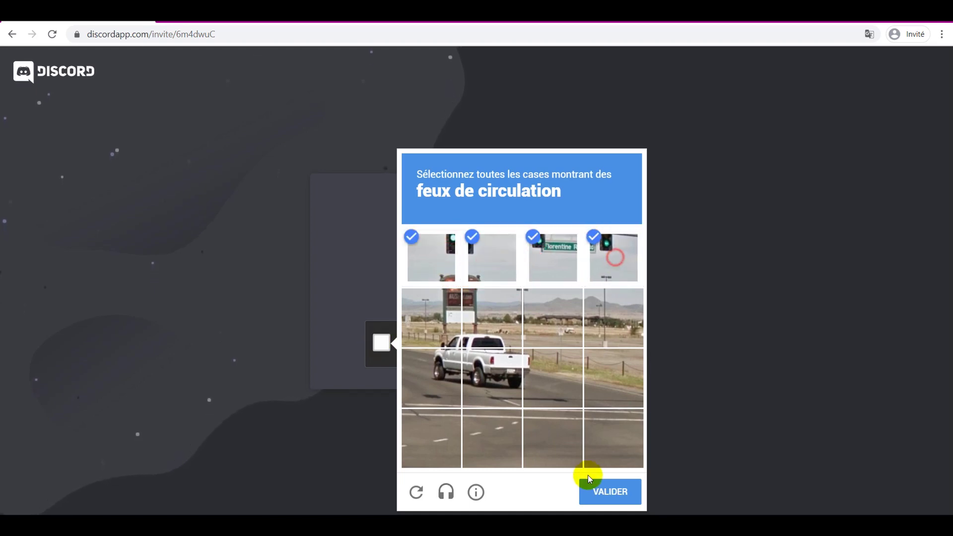
pyautogui.click(609, 496)
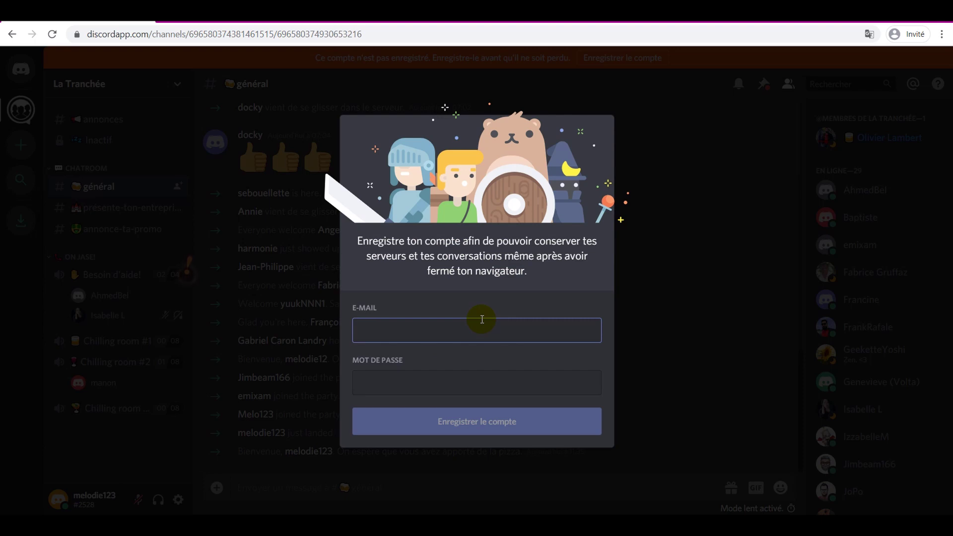
pyautogui.click(719, 142)
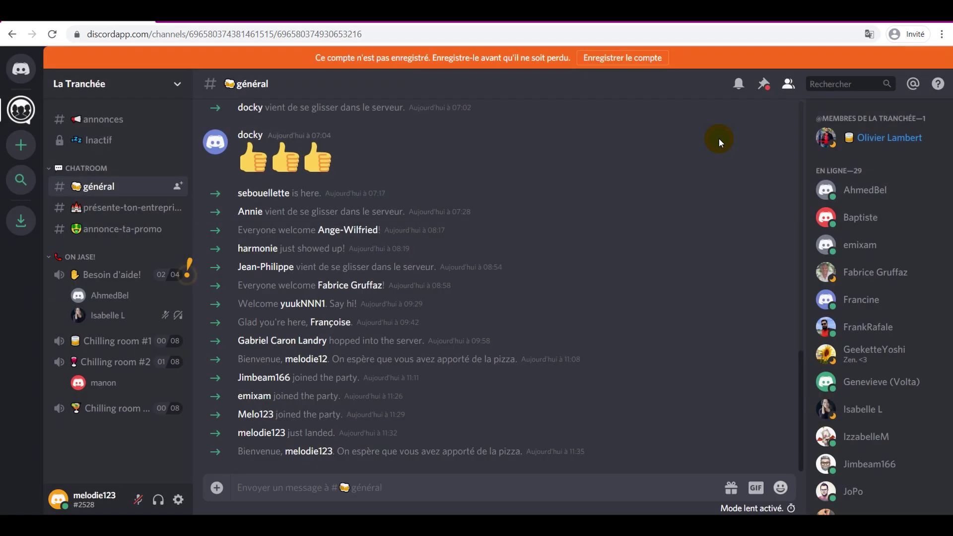
pyautogui.click(146, 272)
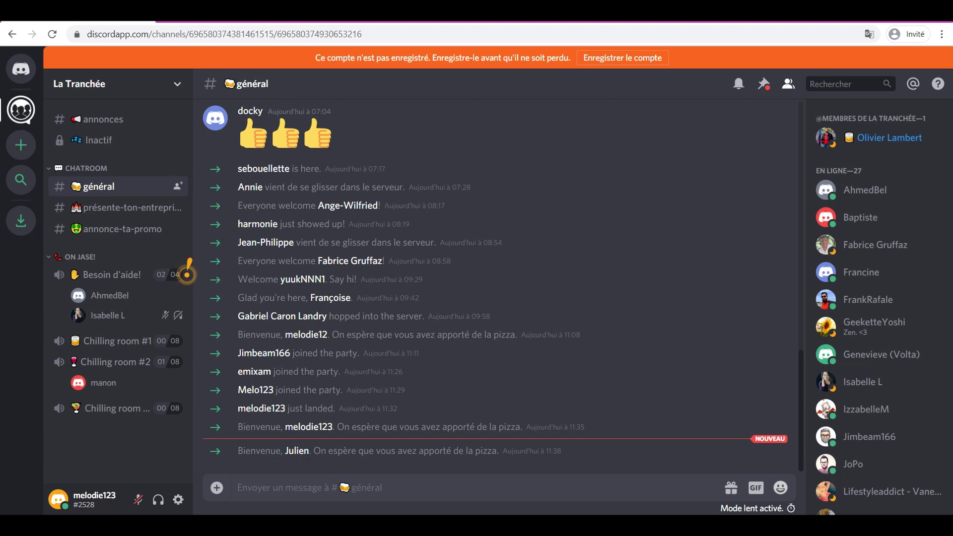
pyautogui.click(615, 58)
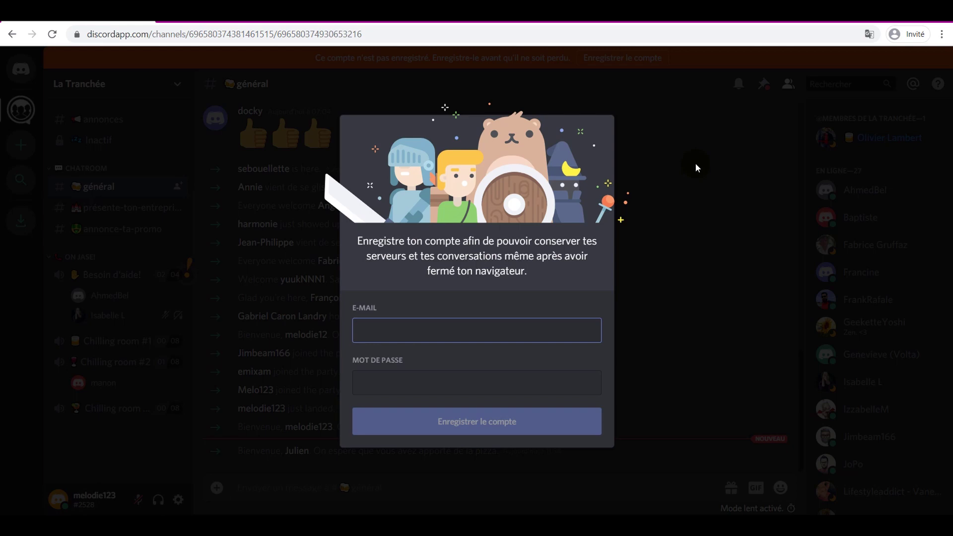
# Load latranchee.com/discord in a fresh guest tab
pyautogui.hotkey('ctrl', 't')
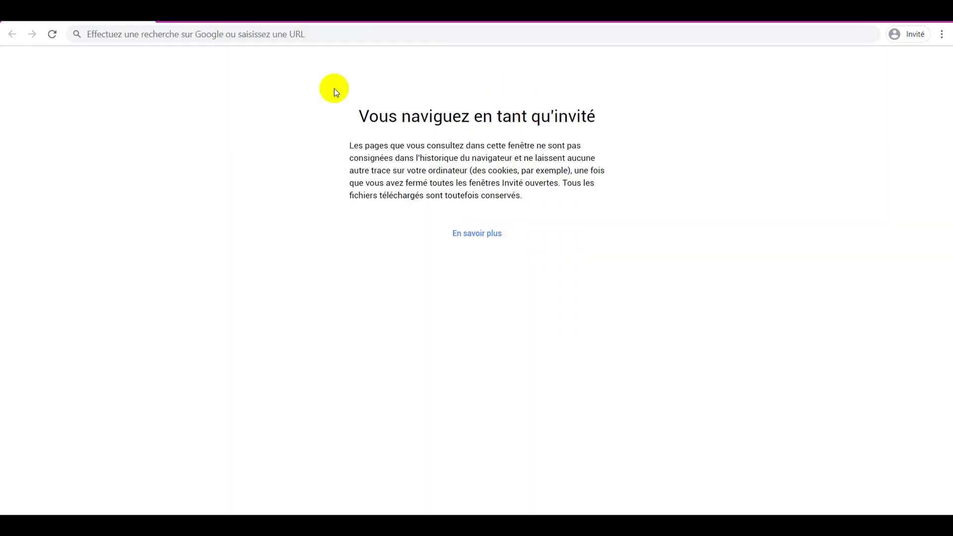
pyautogui.click(379, 36)
pyautogui.write('lat')
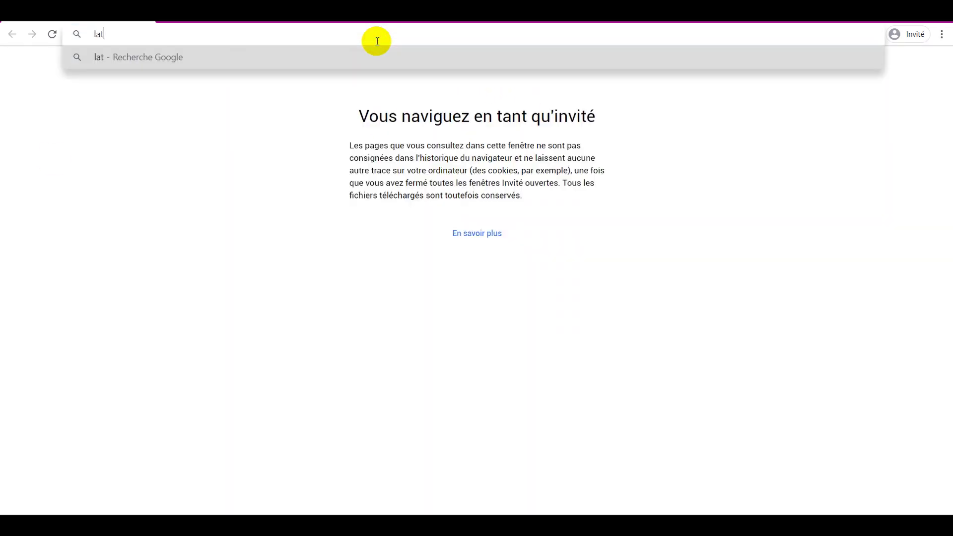
pyautogui.write('ranchee.com/disc')
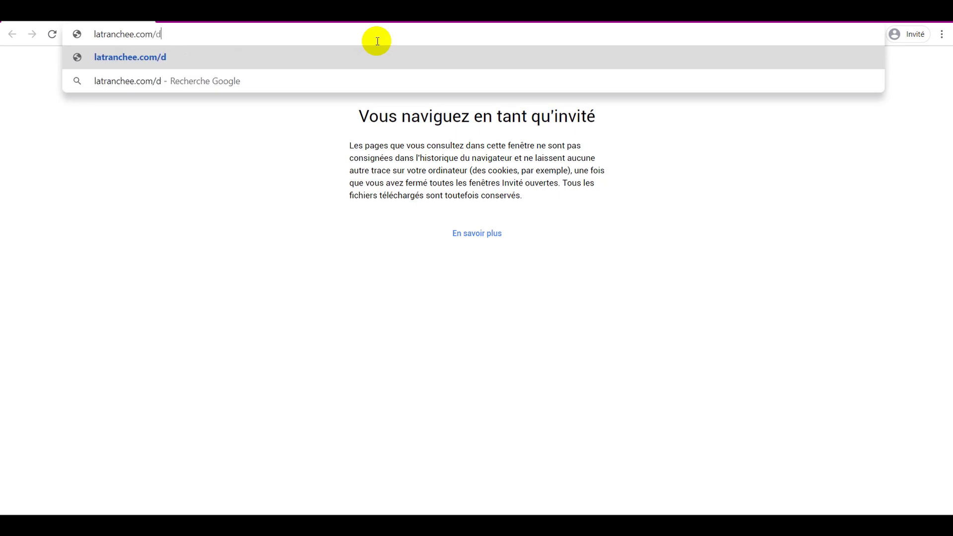
pyautogui.write('ord')
pyautogui.press('Return')
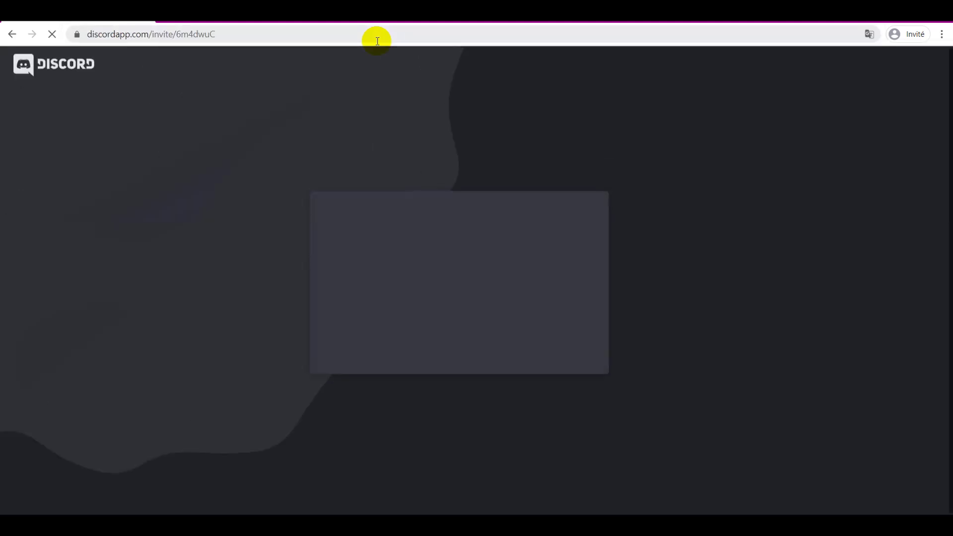
# Switch to the existing-account login form and enter the account e-mail
pyautogui.click(353, 325)
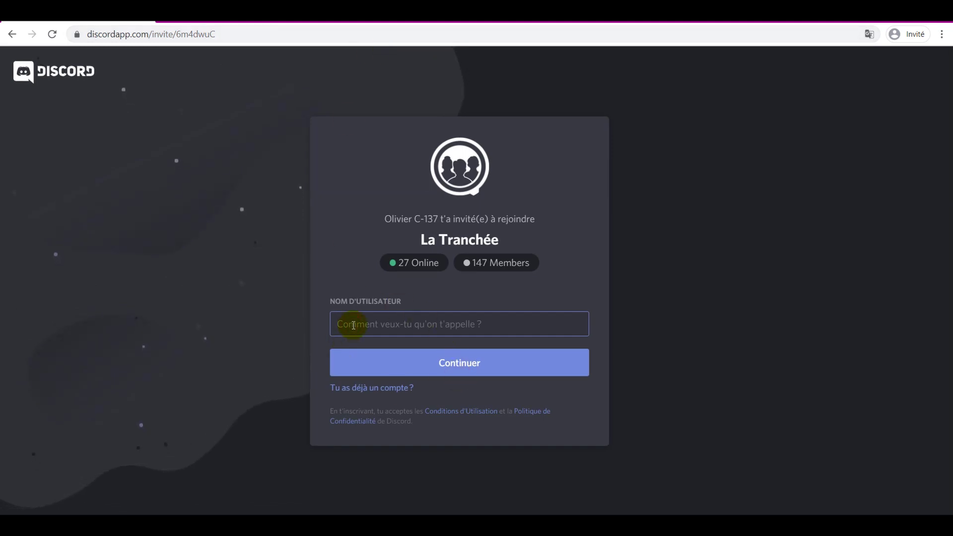
pyautogui.click(382, 388)
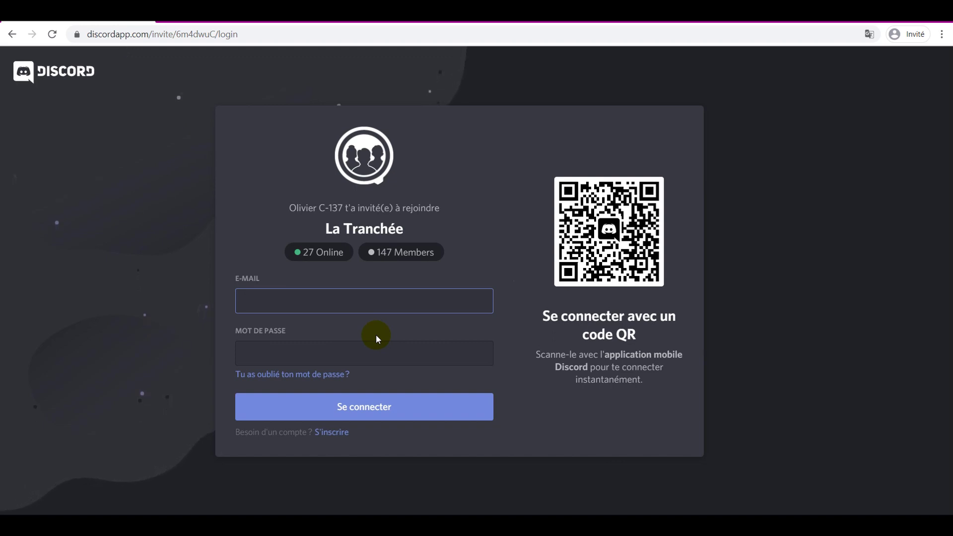
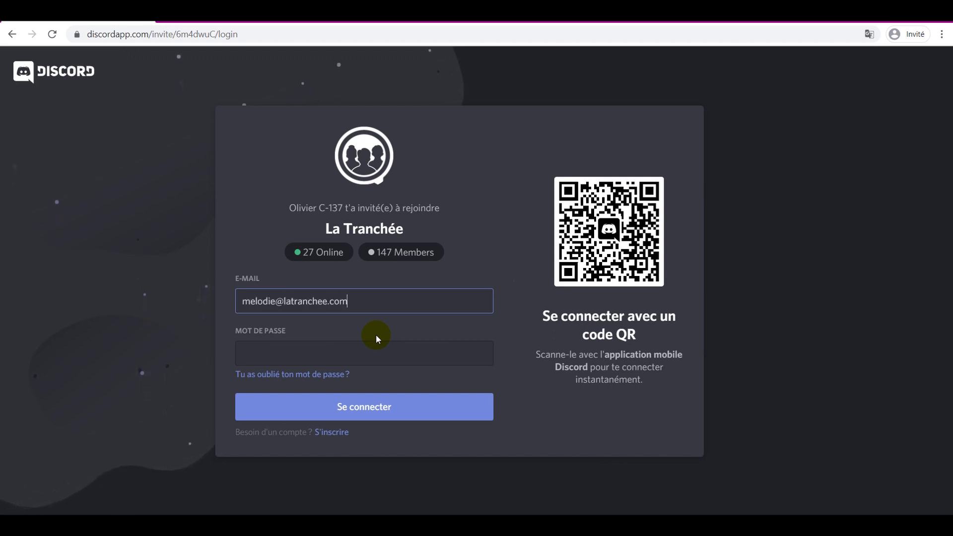
pyautogui.click(365, 350)
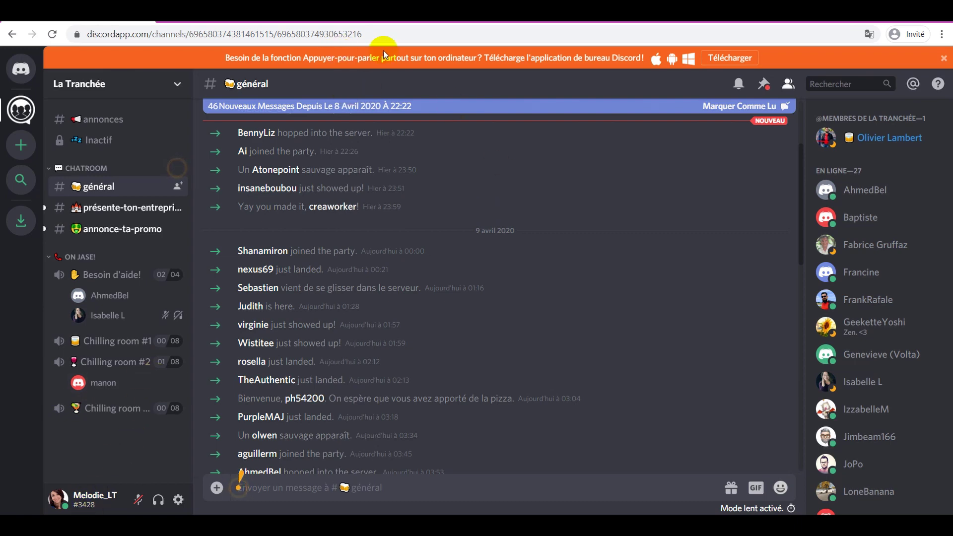
# Download the Windows PC installer DiscordSetup.exe and run it
pyautogui.click(729, 60)
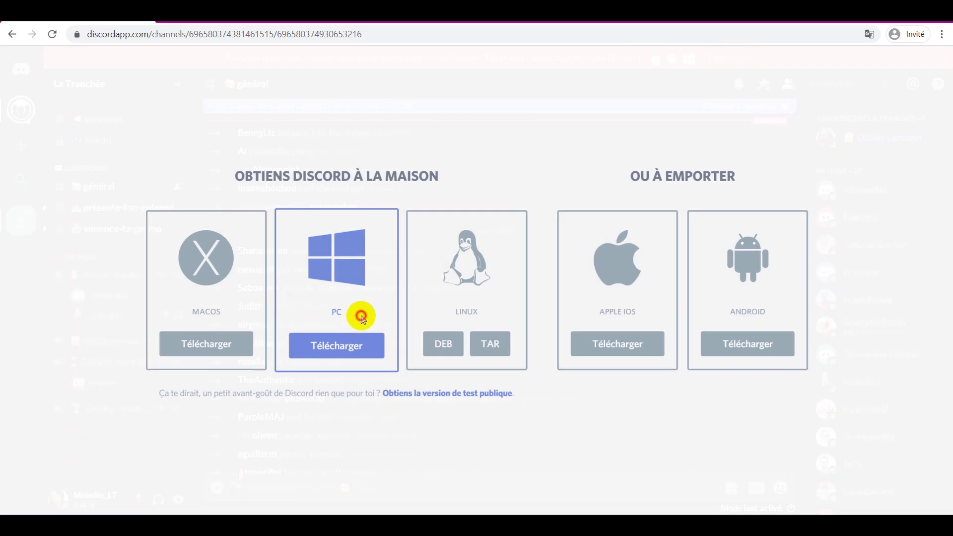
pyautogui.click(329, 344)
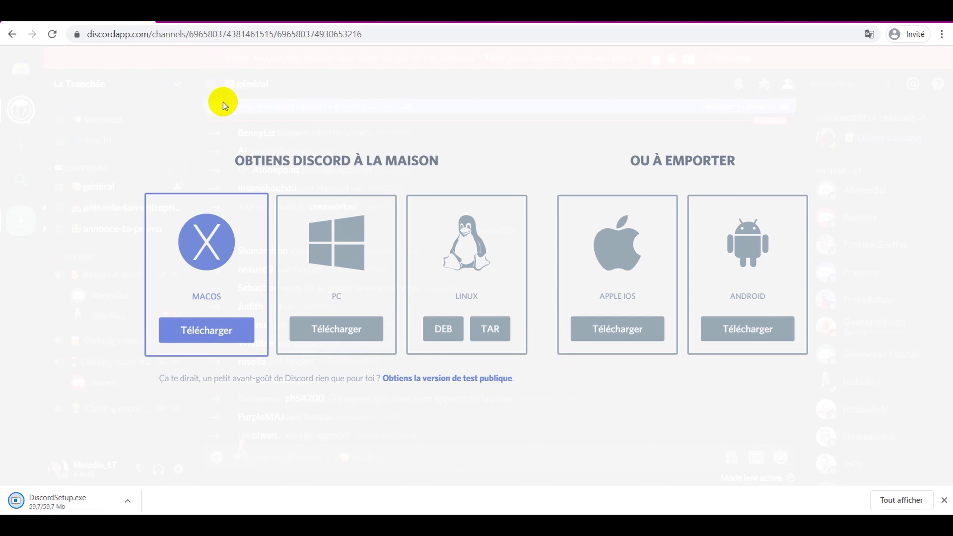
pyautogui.click(67, 502)
pyautogui.click(514, 279)
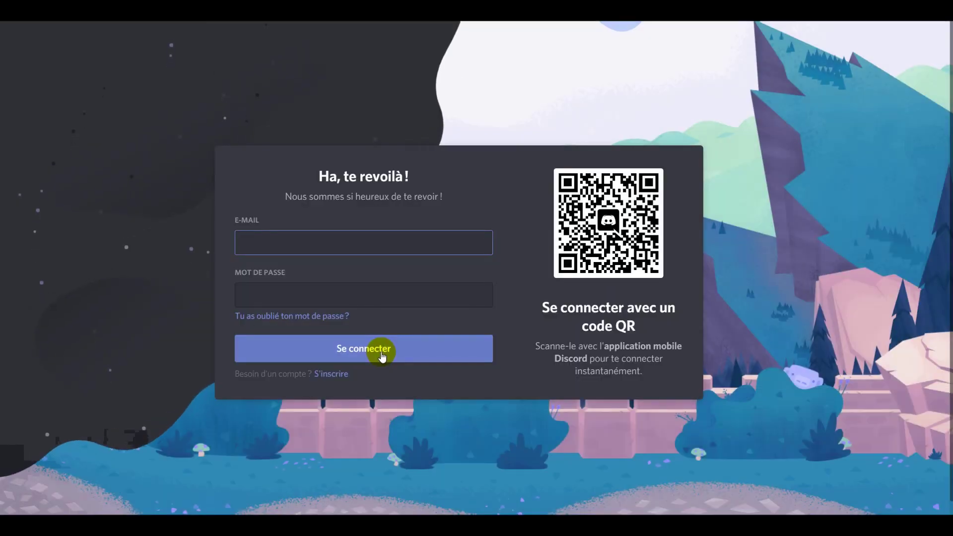
# Sign in to the desktop app with the account e-mail and password, then close the Nouveautés popup
pyautogui.click(370, 296)
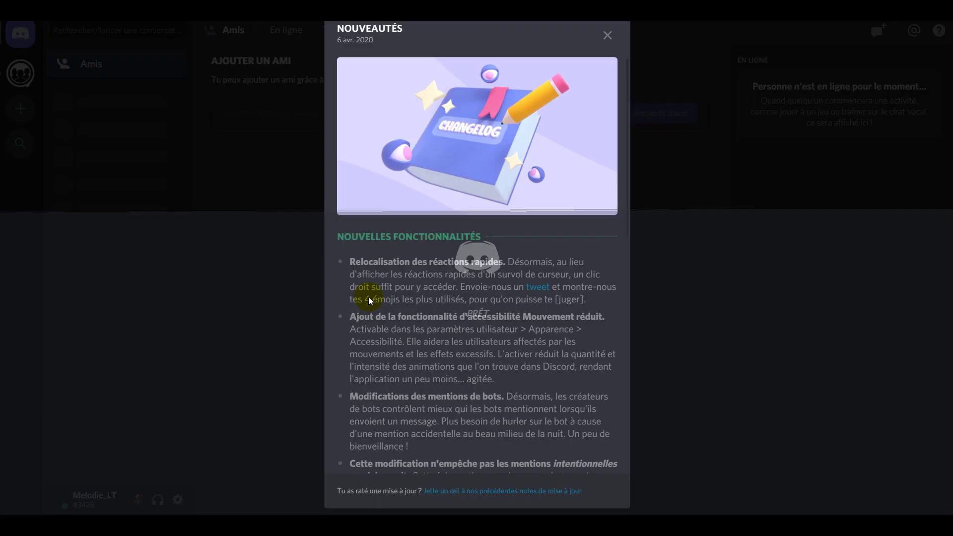
pyautogui.scroll(-10, 377, 317)
pyautogui.click(171, 43)
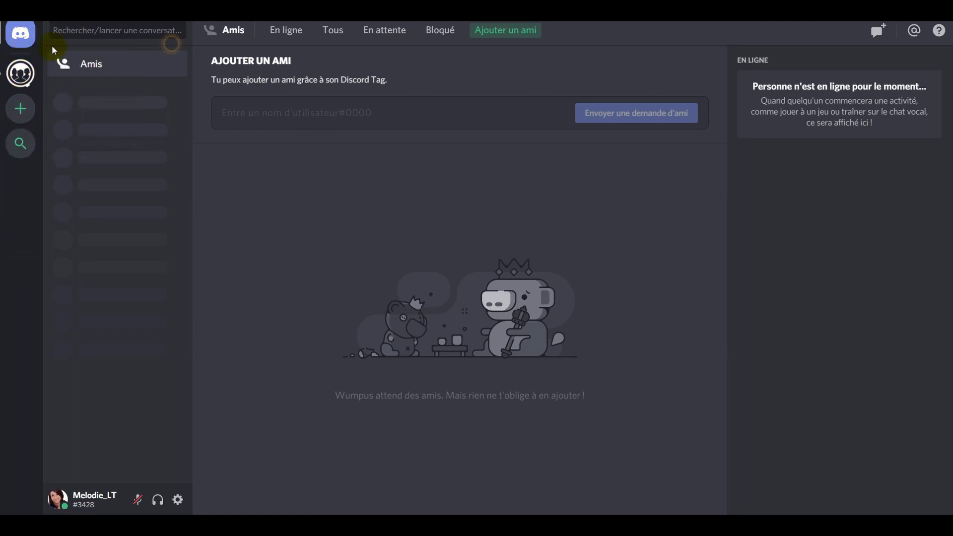
# Select the La Tranchée server icon in the server list
pyautogui.click(21, 73)
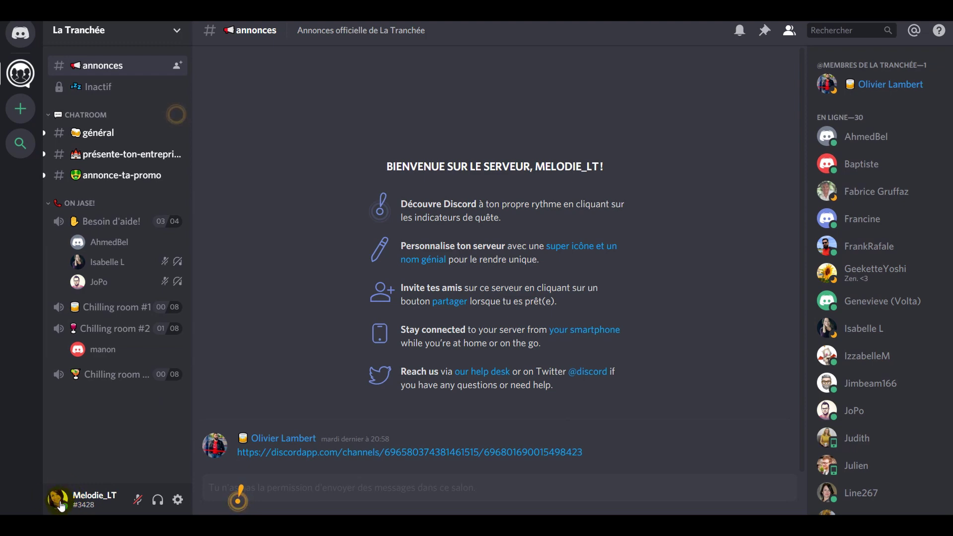
# Open User Settings and start editing the account details
pyautogui.click(179, 500)
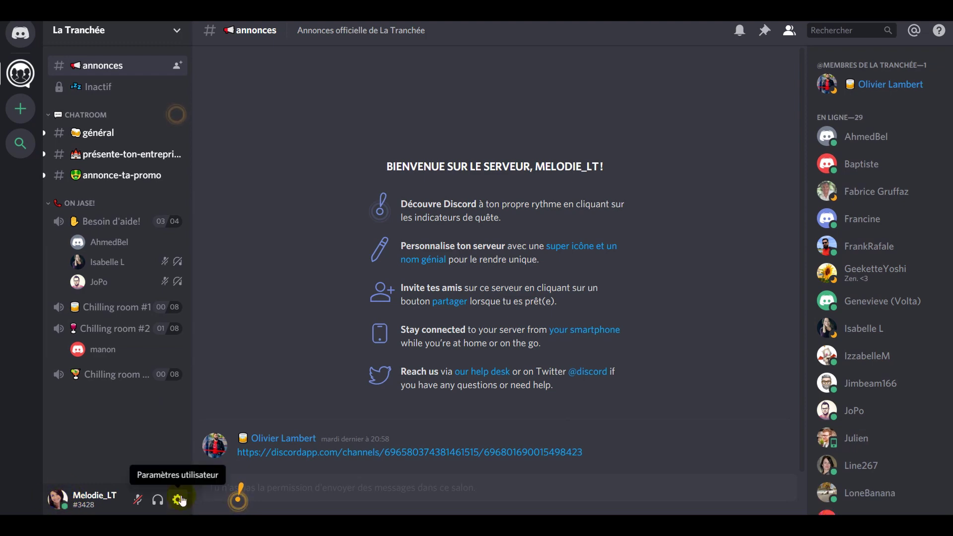
pyautogui.click(180, 499)
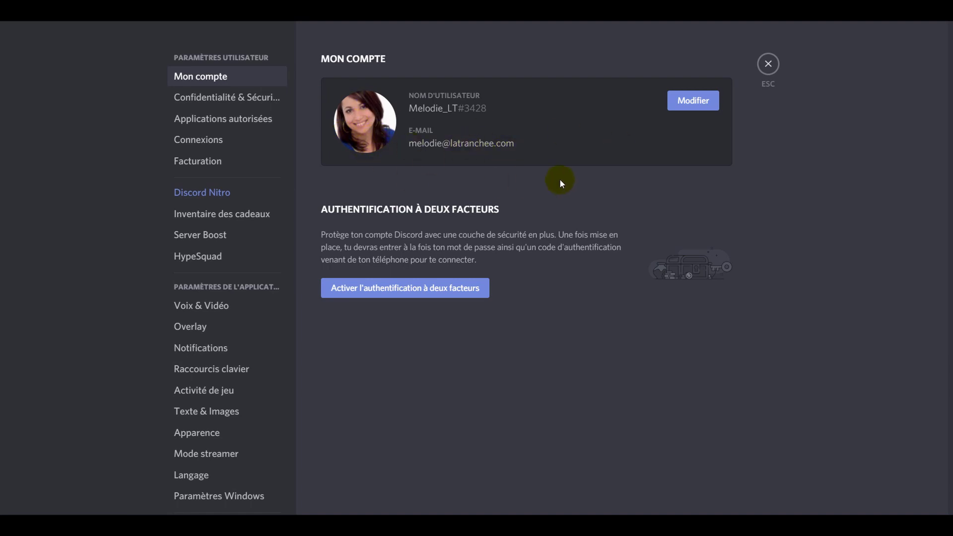
pyautogui.click(694, 100)
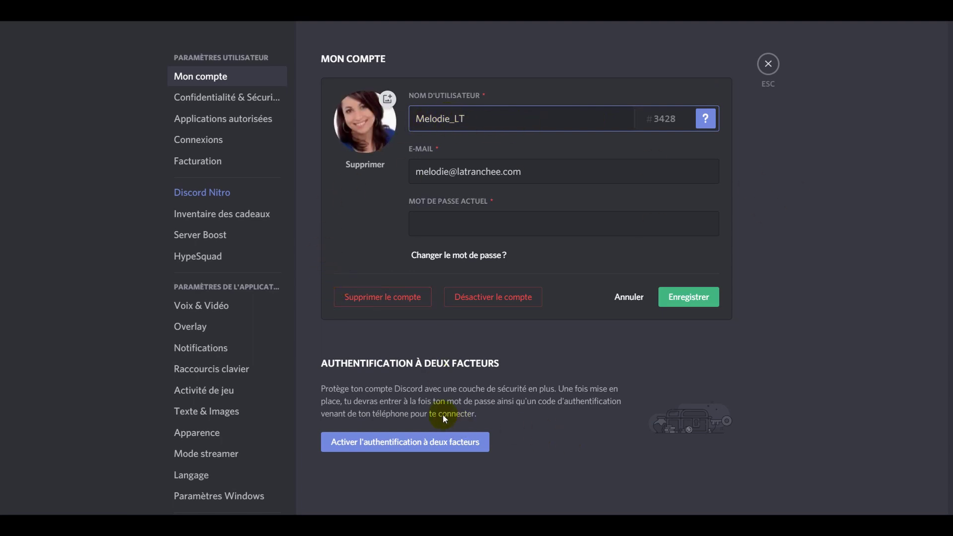
# Review Confidentialité & Sécurité, Applications autorisées, Connexions and Facturation, then move to Voix & Vidéo
pyautogui.click(178, 101)
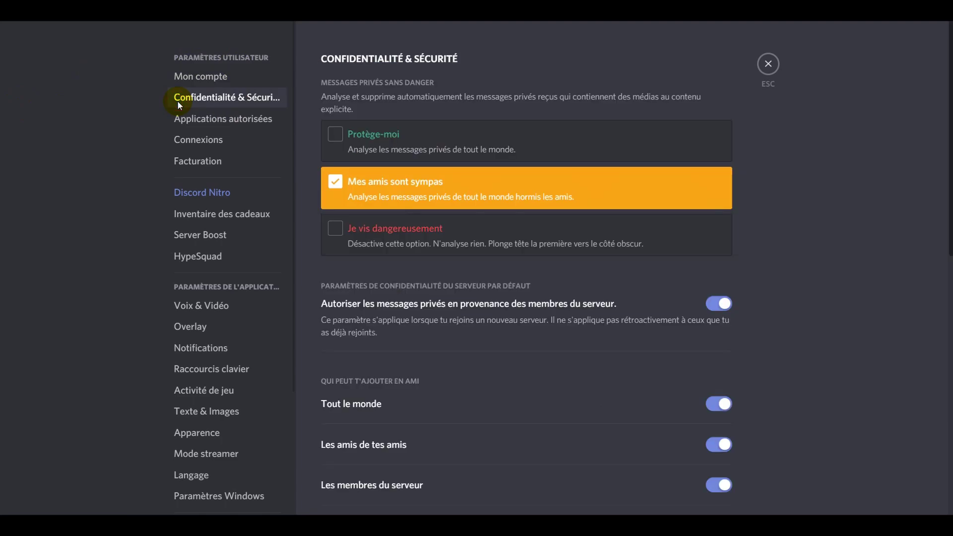
pyautogui.scroll(-10, 585, 357)
pyautogui.scroll(10, 585, 356)
pyautogui.click(233, 120)
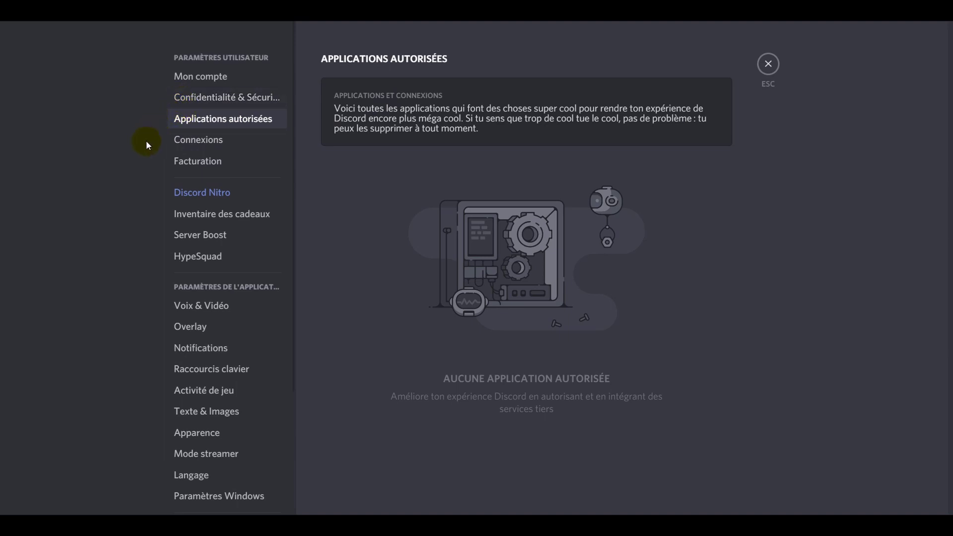
pyautogui.click(190, 149)
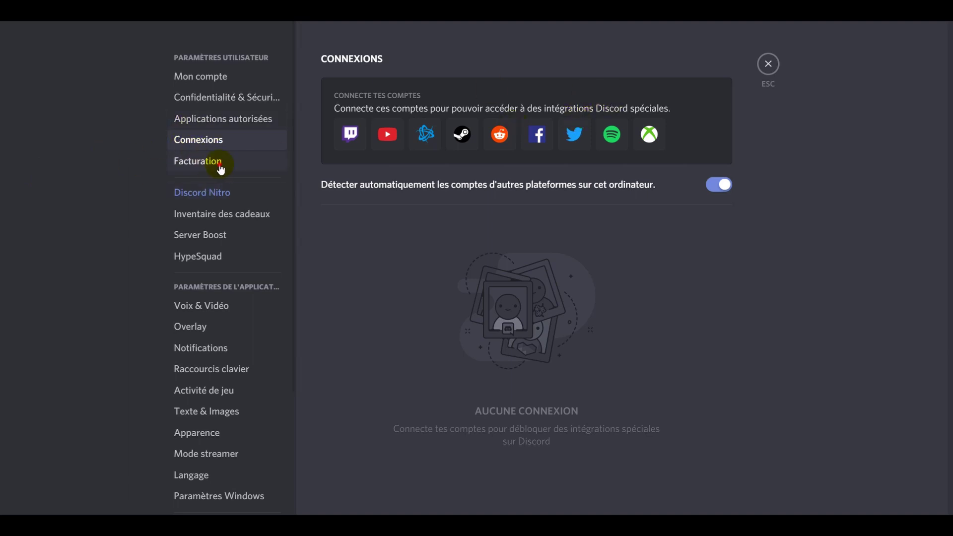
pyautogui.click(238, 162)
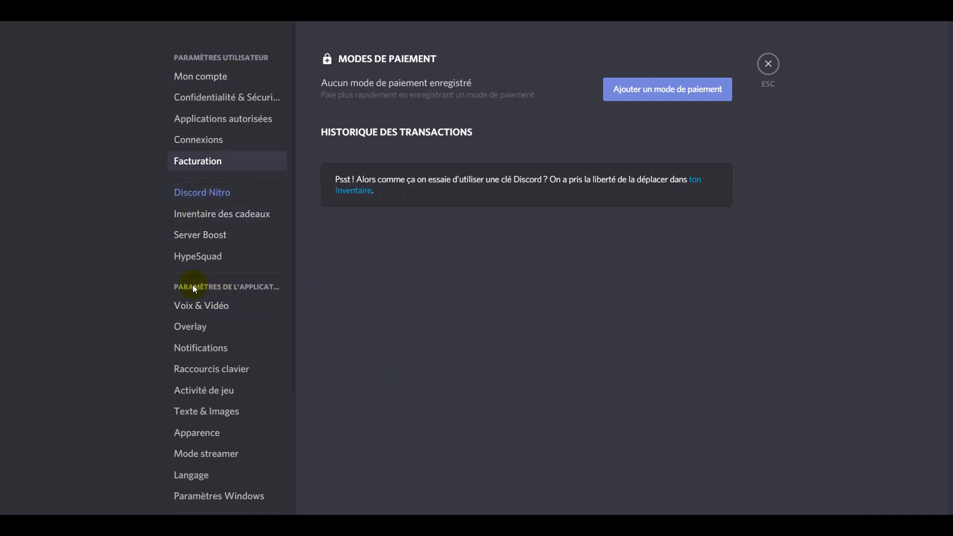
pyautogui.click(208, 305)
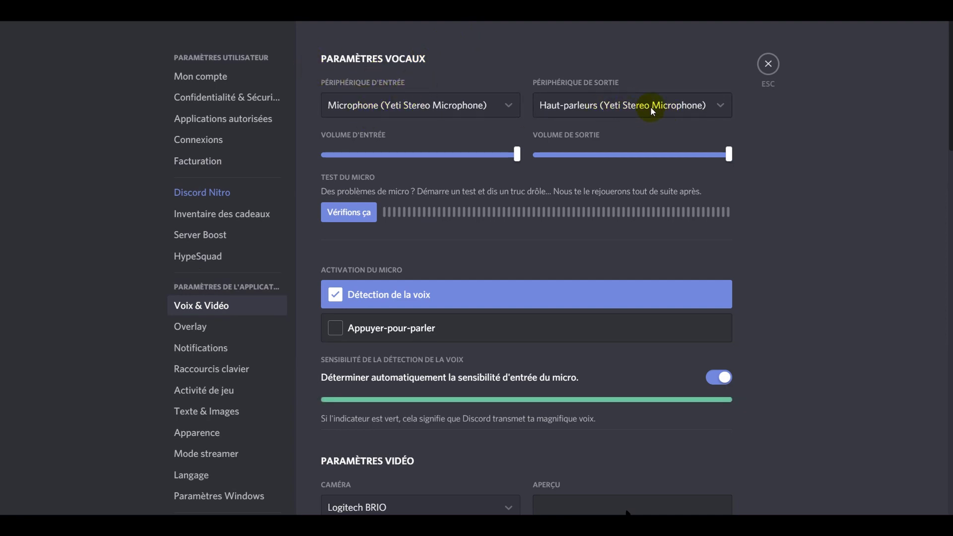
# Scroll through the Voix & Vidéo settings
pyautogui.scroll(-3, 501, 203)
pyautogui.scroll(3, 502, 205)
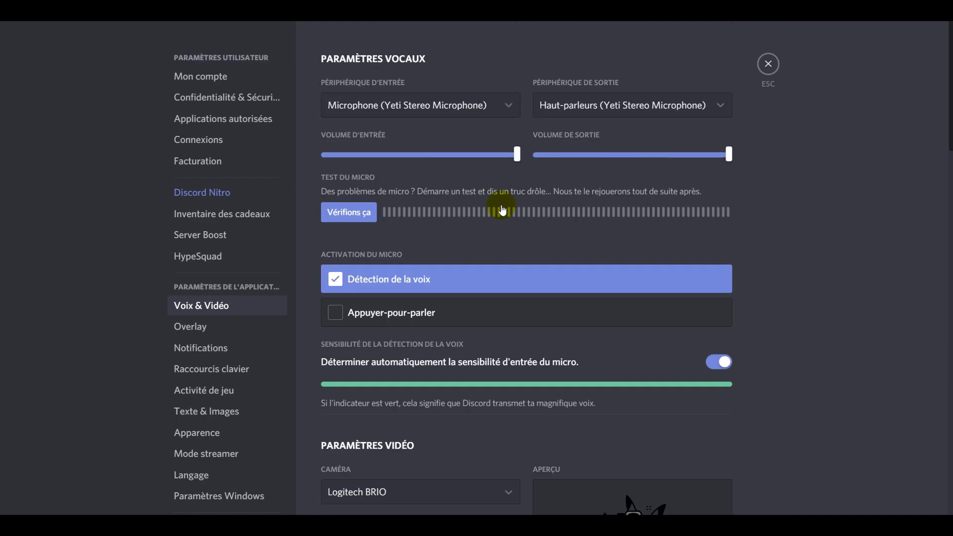
pyautogui.scroll(-15, 501, 206)
pyautogui.scroll(15, 502, 210)
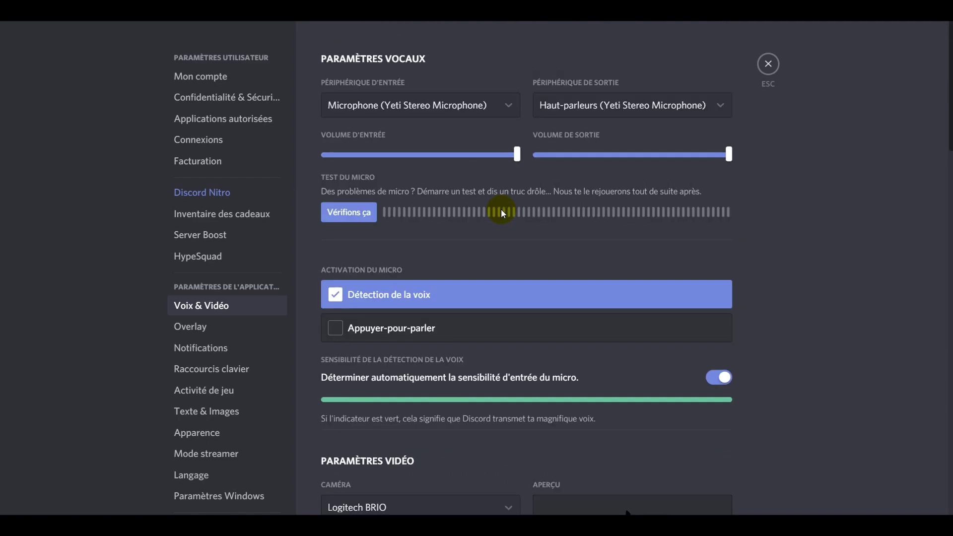
pyautogui.scroll(-2, 501, 209)
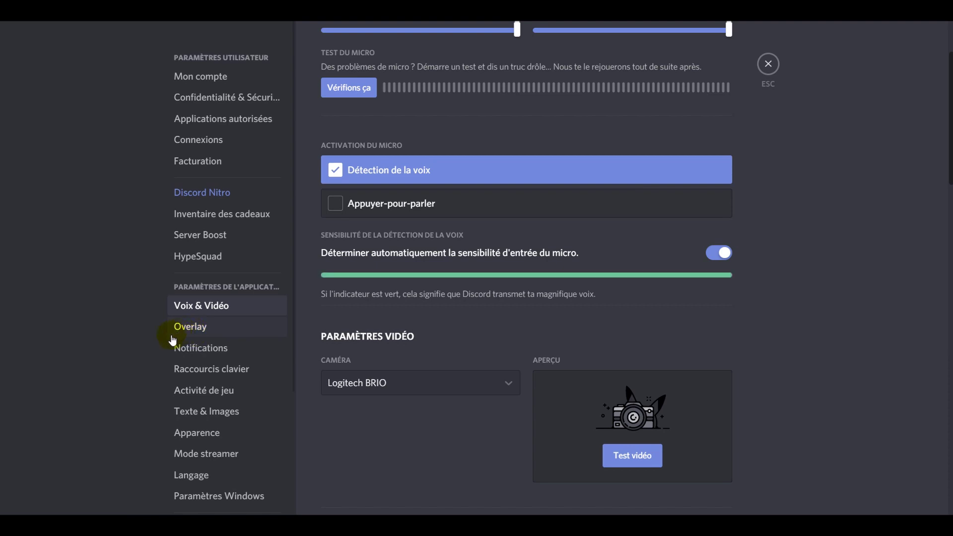
# Look through the Notifications settings, then move on to Apparence
pyautogui.click(201, 352)
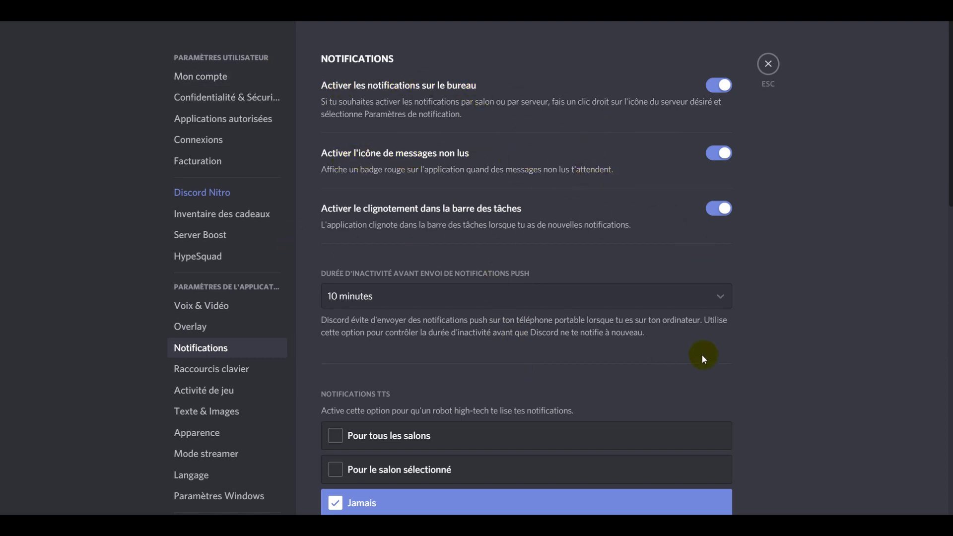
pyautogui.scroll(-5, 702, 355)
pyautogui.scroll(5, 877, 286)
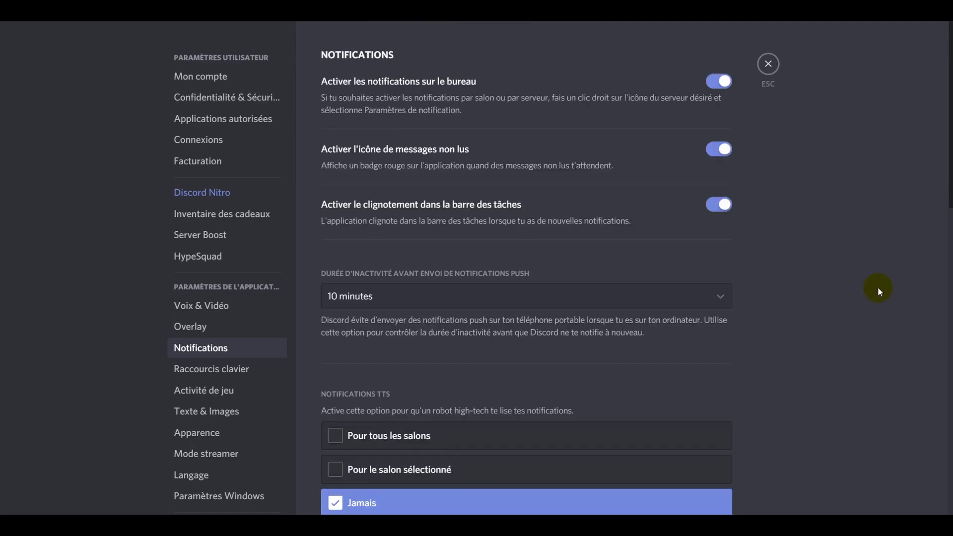
pyautogui.scroll(-8, 877, 287)
pyautogui.scroll(-5, 877, 287)
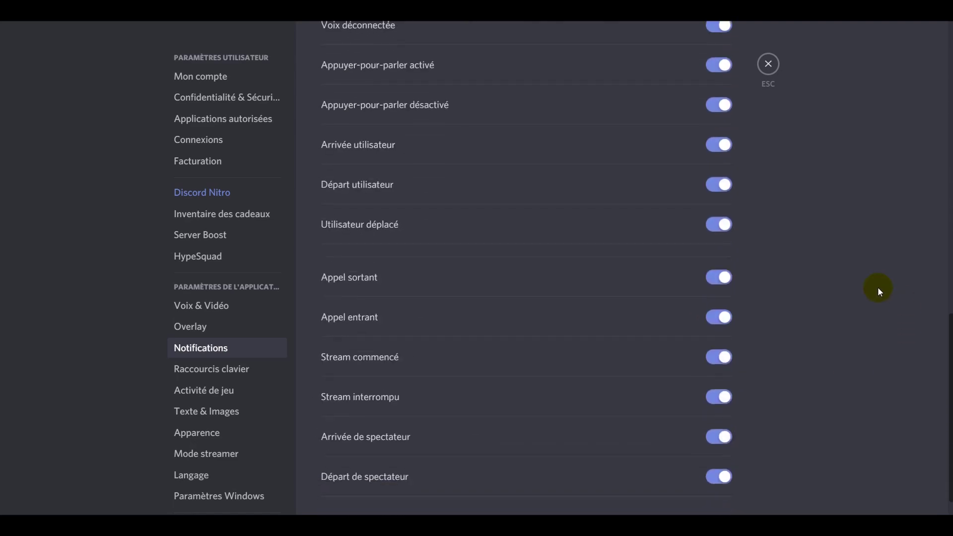
pyautogui.scroll(15, 877, 287)
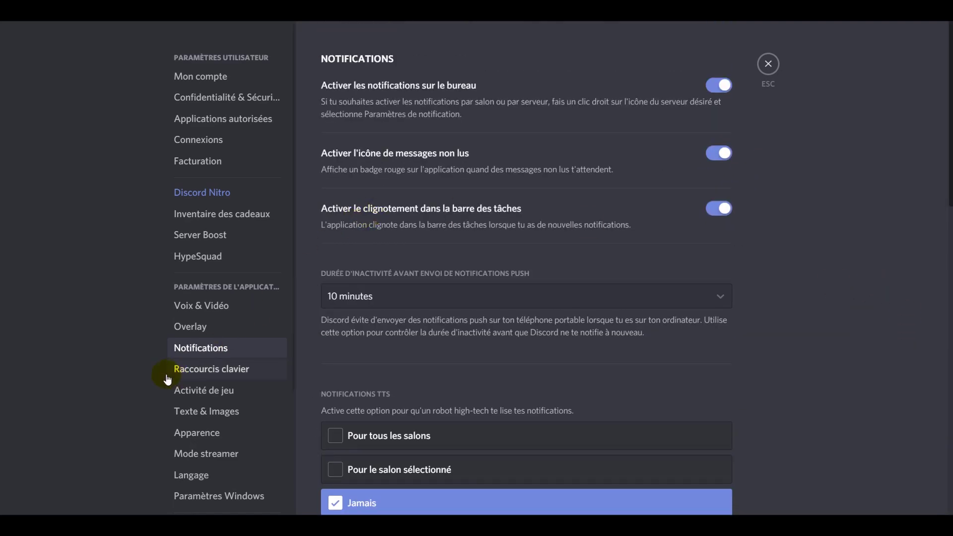
pyautogui.scroll(-3, 82, 353)
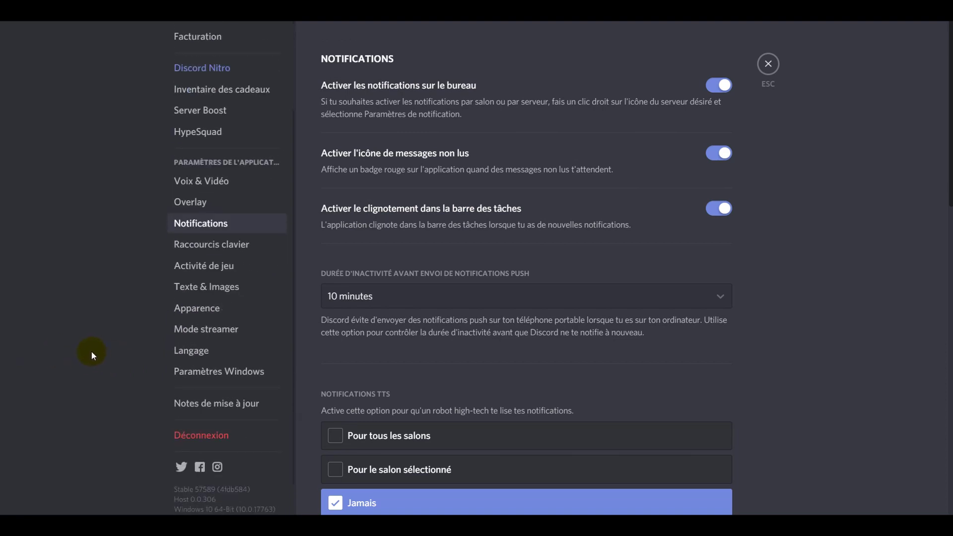
pyautogui.click(186, 308)
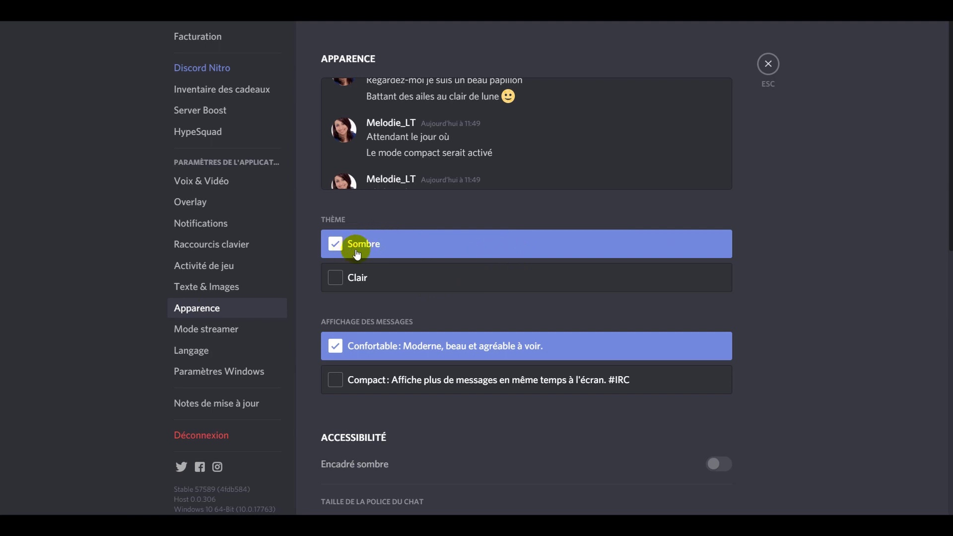
# Switch the theme to Clair, revert to Sombre, and scroll through the Apparence page
pyautogui.click(337, 279)
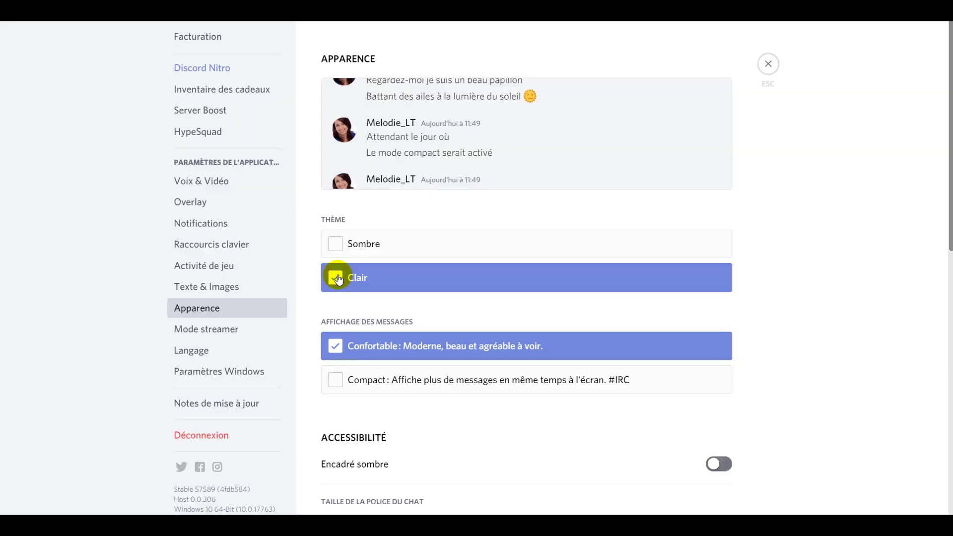
pyautogui.click(337, 244)
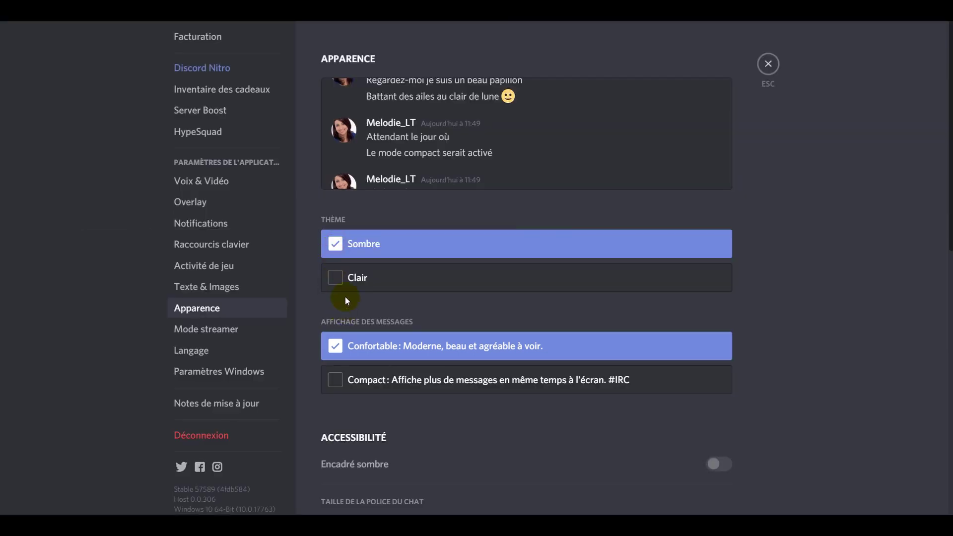
pyautogui.scroll(-10, 789, 272)
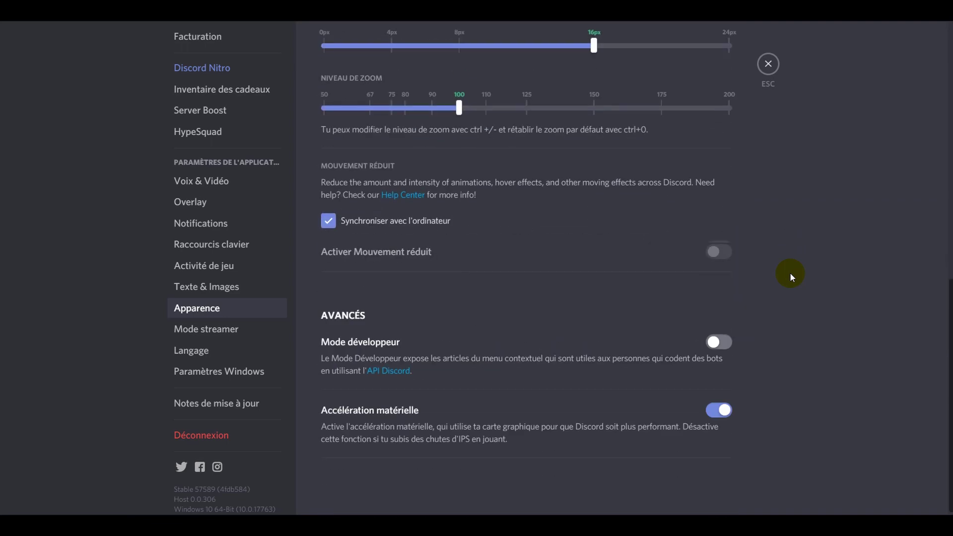
pyautogui.scroll(10, 782, 311)
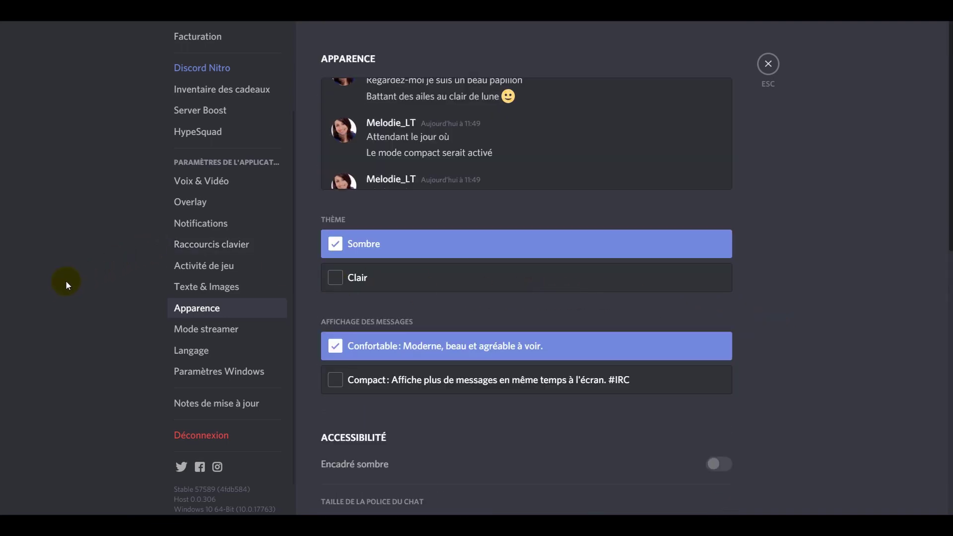
# Review the Paramètres Windows startup options, then exit user settings back to La Tranchée
pyautogui.click(201, 370)
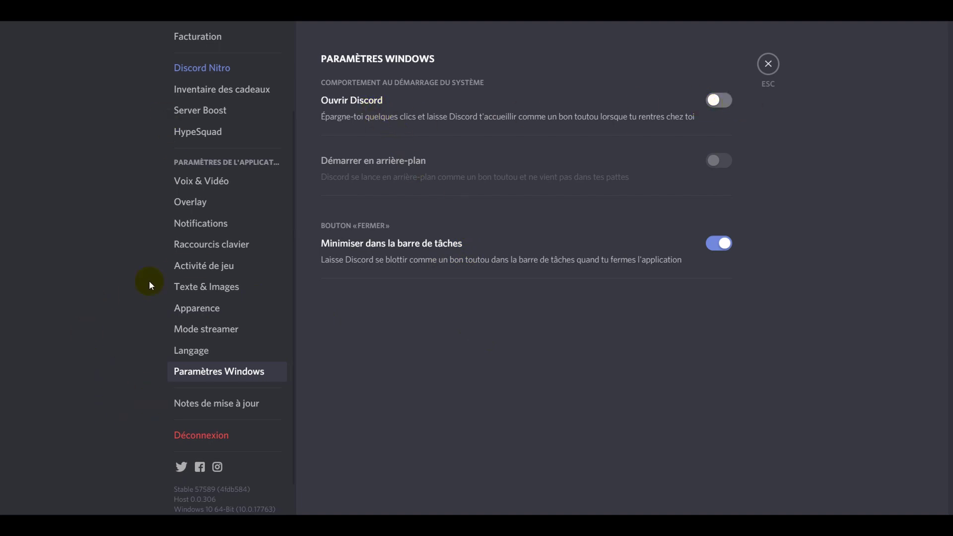
pyautogui.scroll(3, 199, 335)
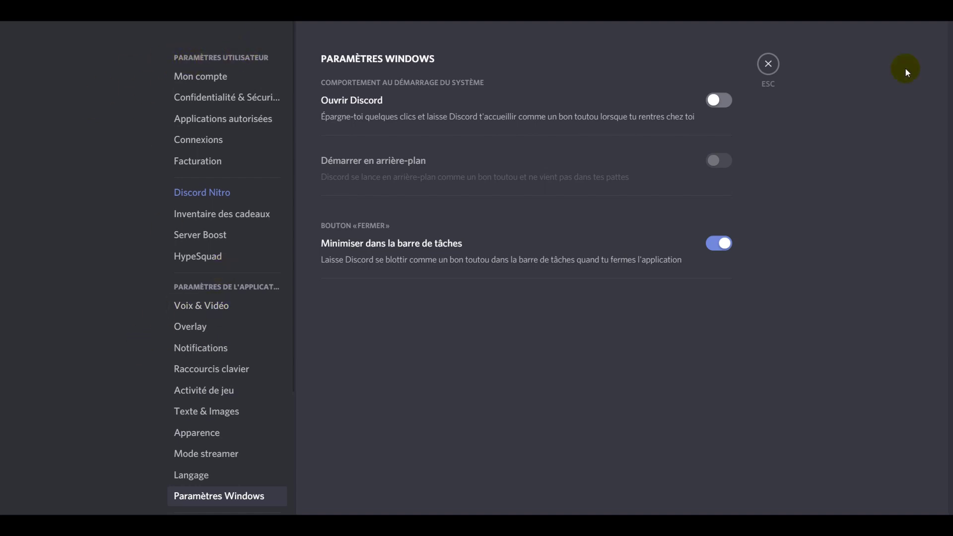
pyautogui.click(768, 64)
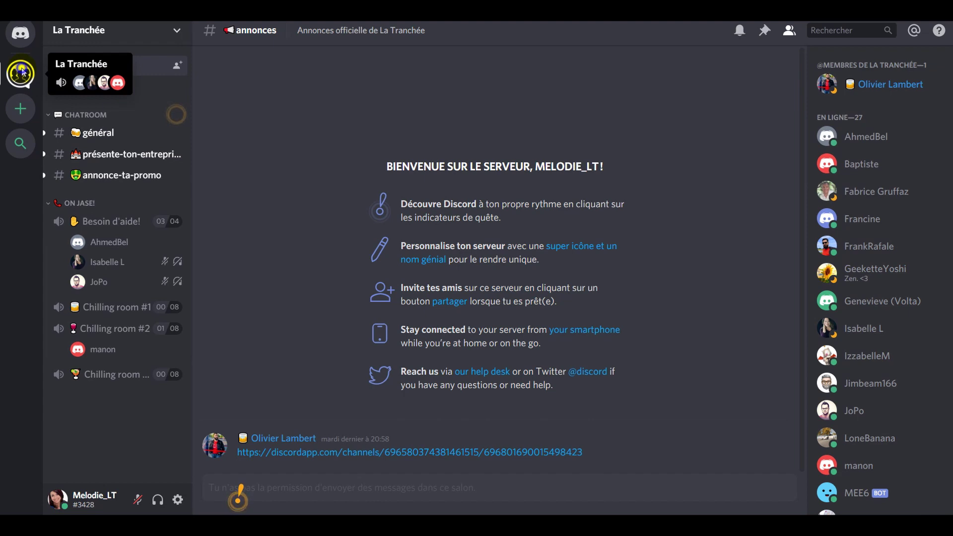
# Open Changer le pseudo from the La Tranchée server menu and save the nickname
pyautogui.rightClick(22, 72)
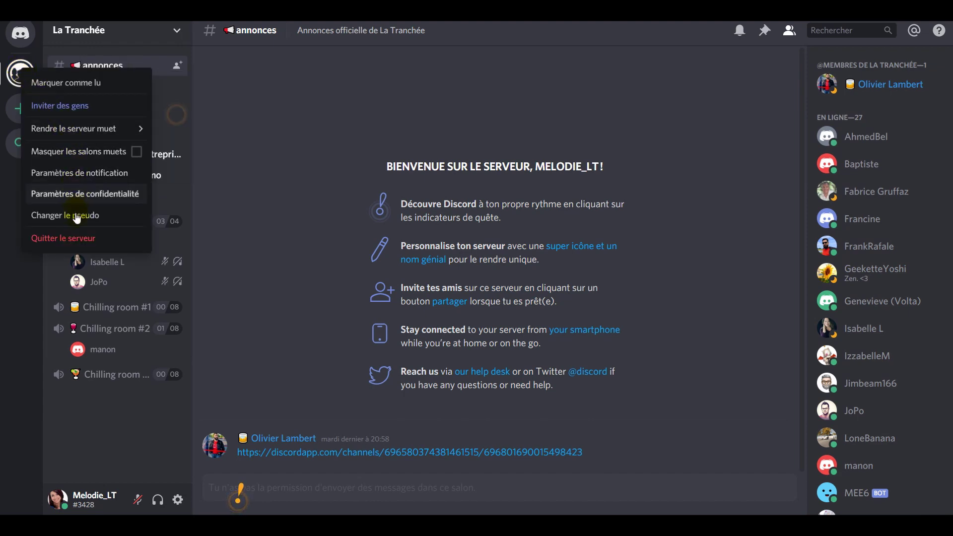
pyautogui.click(77, 217)
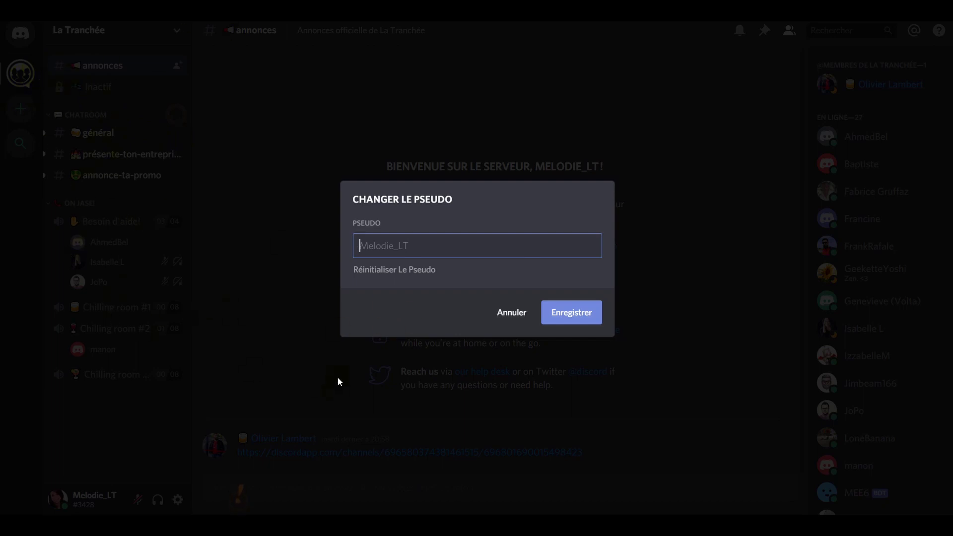
pyautogui.click(568, 319)
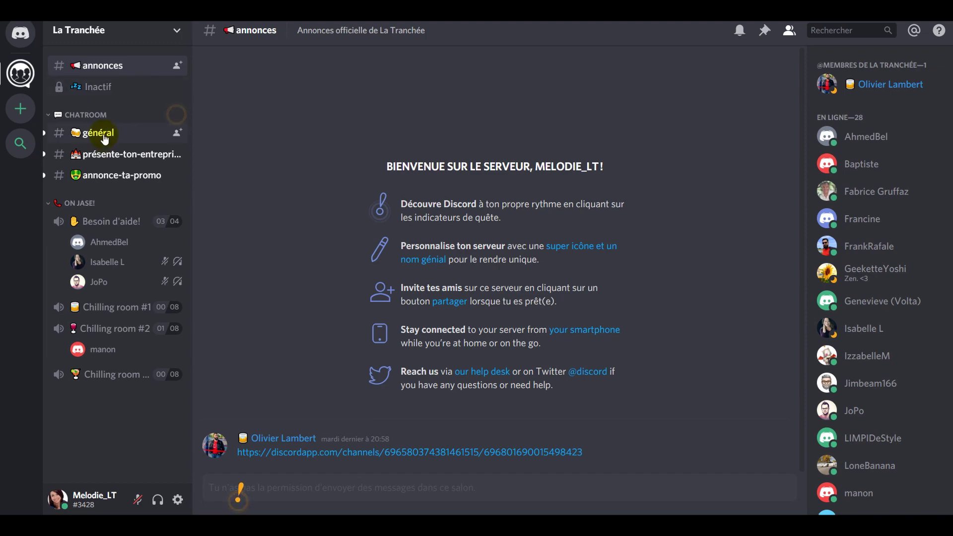
# Browse the général, présente-ton-entreprise and annonce-ta-promo channels in turn
pyautogui.click(103, 134)
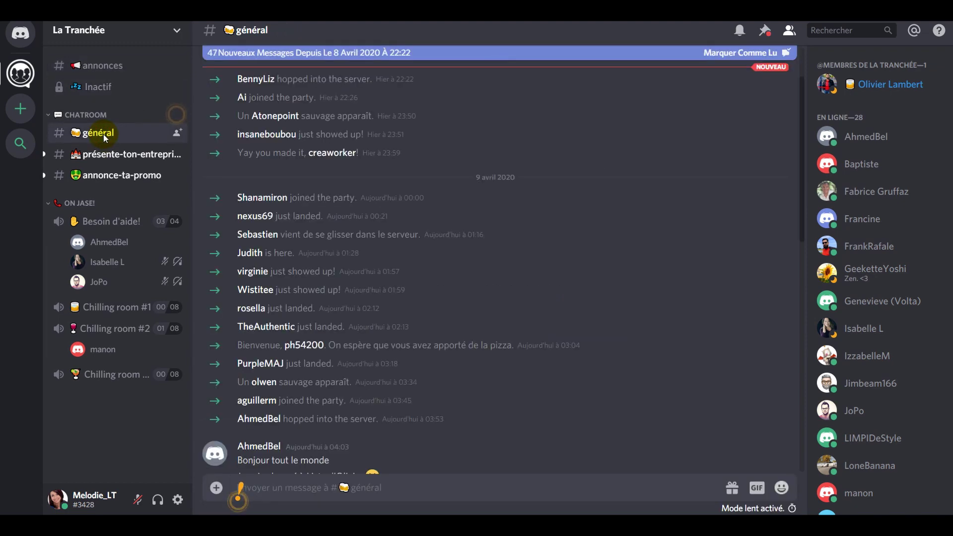
pyautogui.scroll(-5, 599, 305)
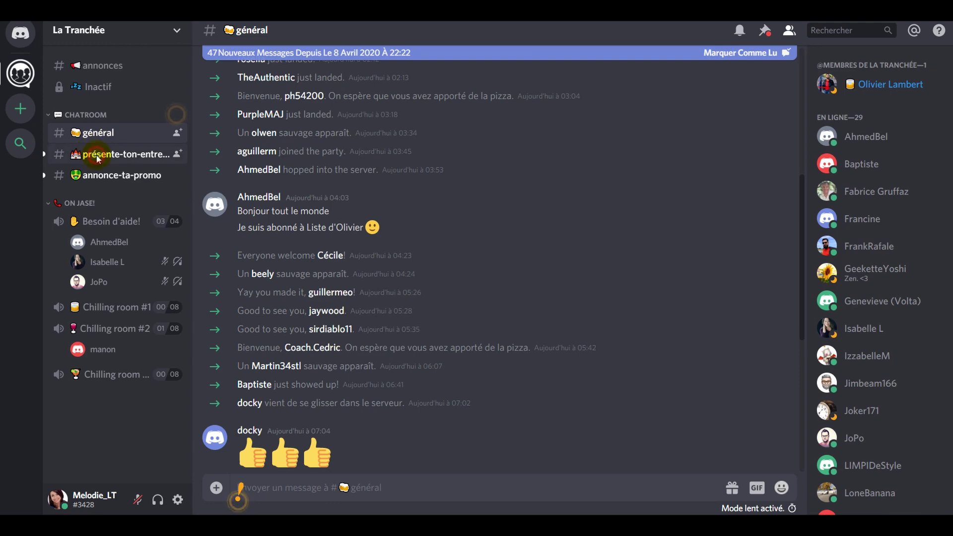
pyautogui.click(98, 156)
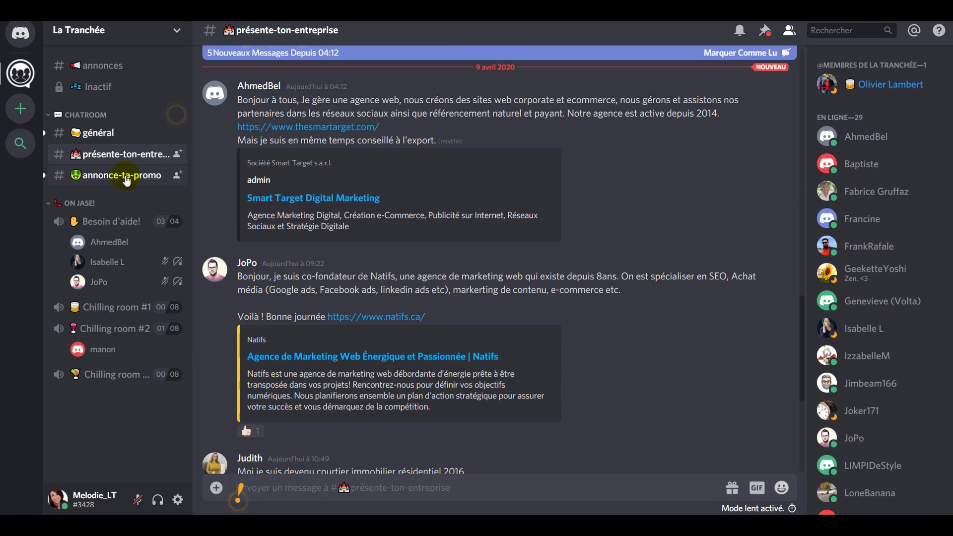
pyautogui.click(127, 179)
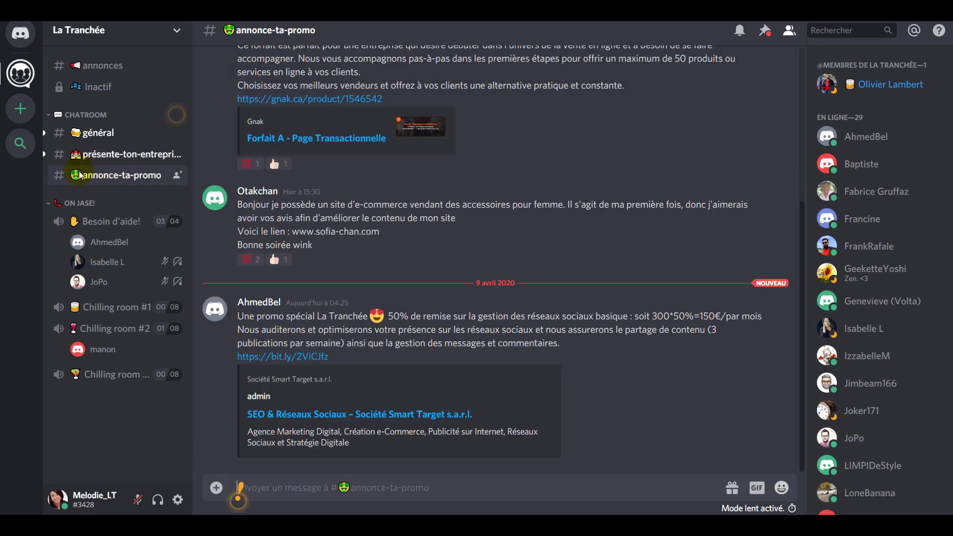
pyautogui.scroll(5, 348, 184)
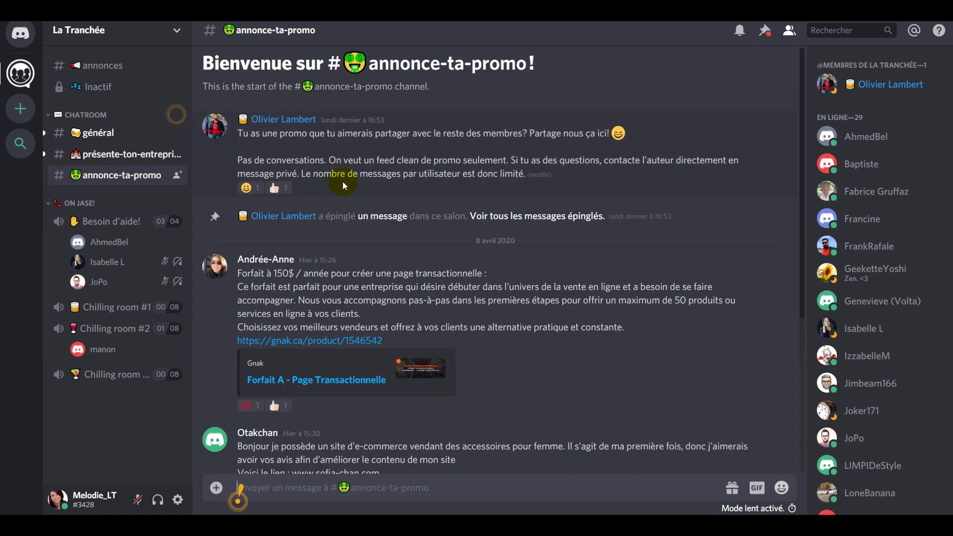
pyautogui.scroll(-5, 465, 268)
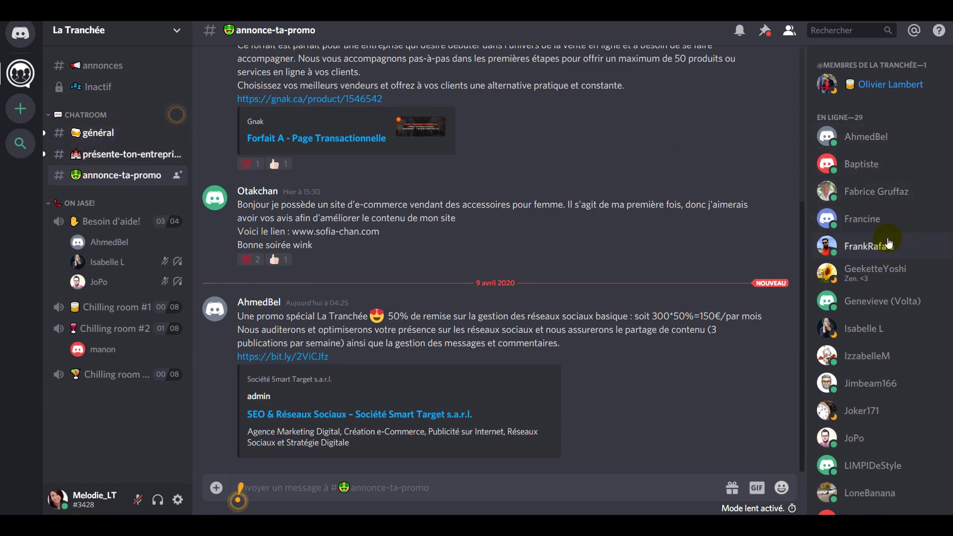
# Revisit général, glance at présente-ton-entreprise and annonce-ta-promo, then settle on général
pyautogui.click(93, 133)
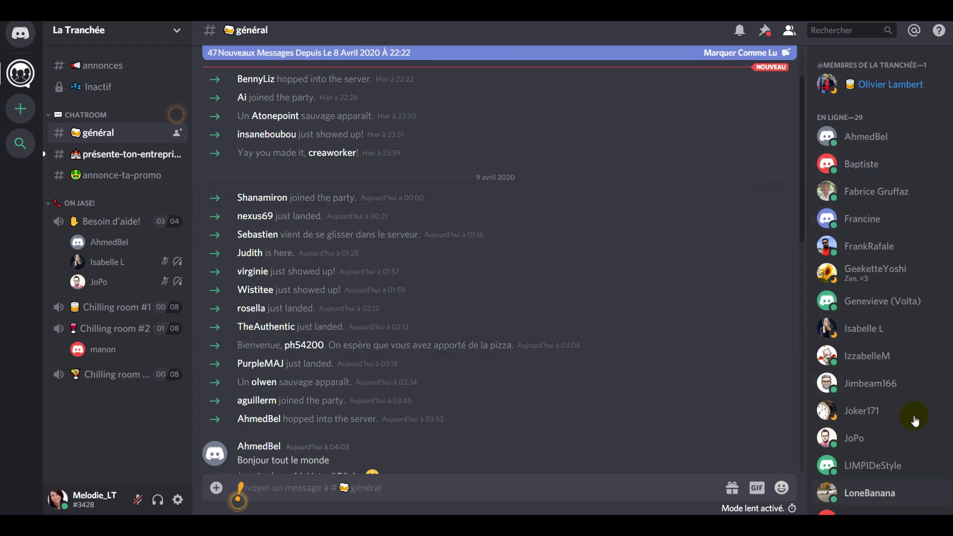
pyautogui.scroll(-5, 914, 417)
pyautogui.scroll(-7, 913, 417)
pyautogui.scroll(13, 910, 427)
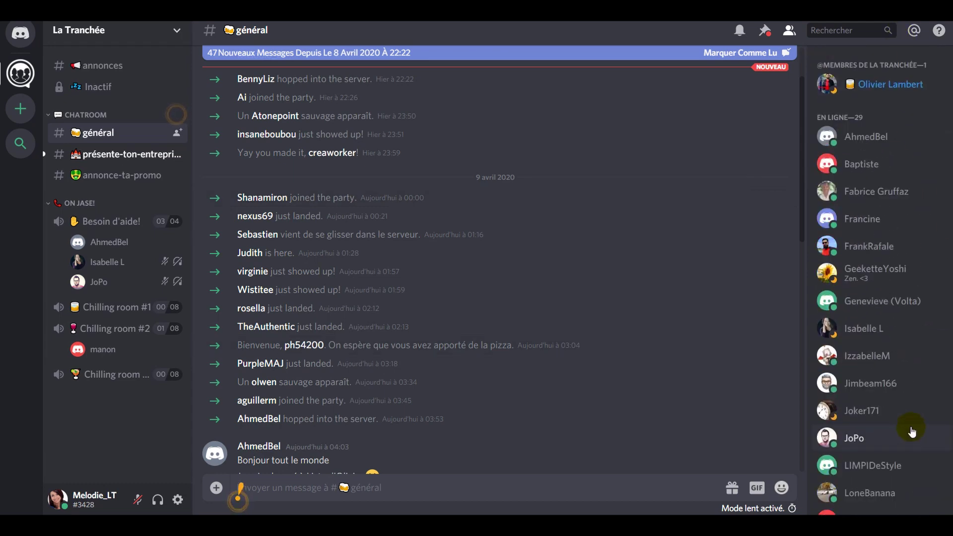
pyautogui.click(123, 154)
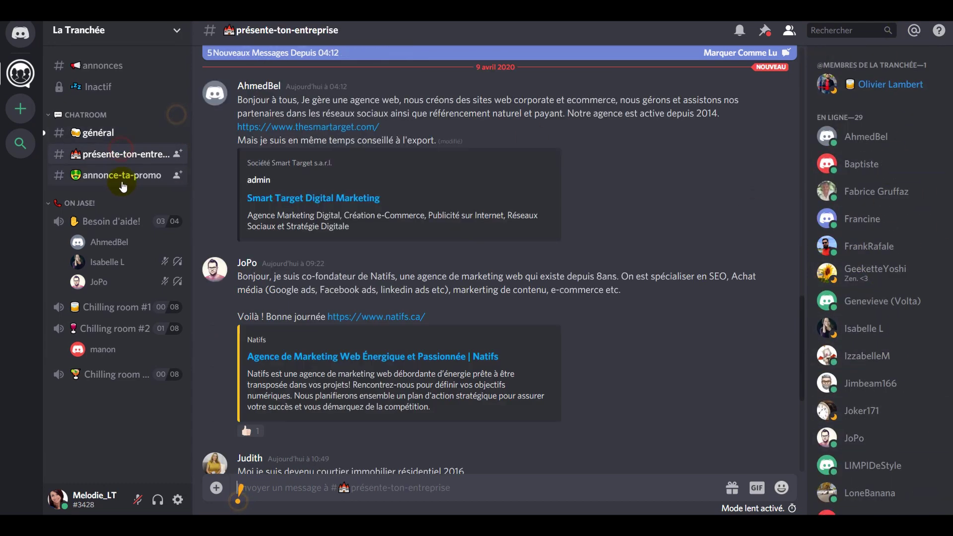
pyautogui.click(122, 179)
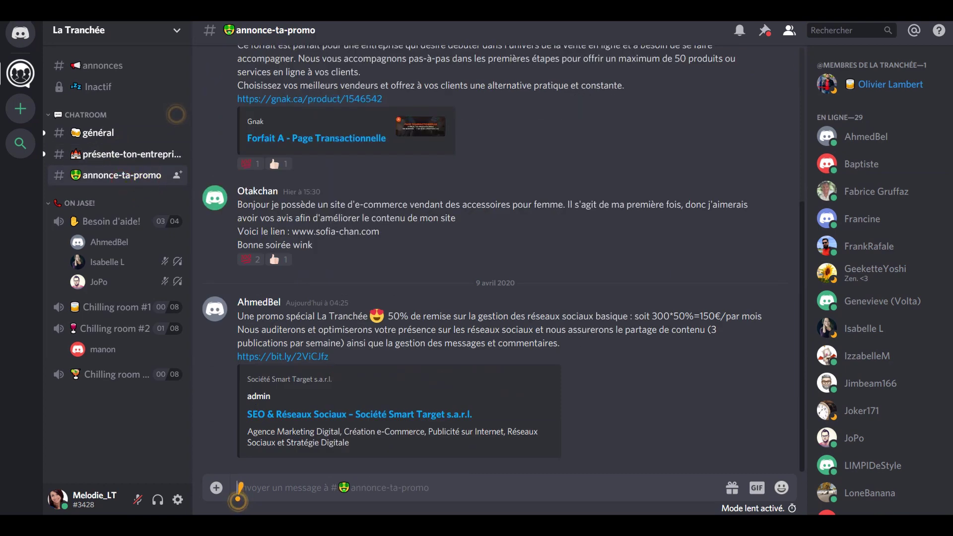
pyautogui.click(119, 133)
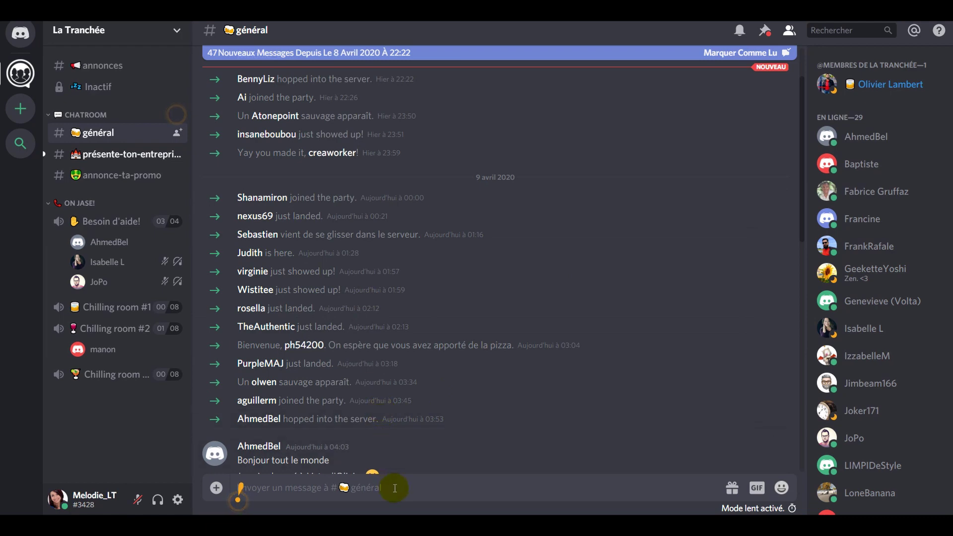
pyautogui.click(393, 485)
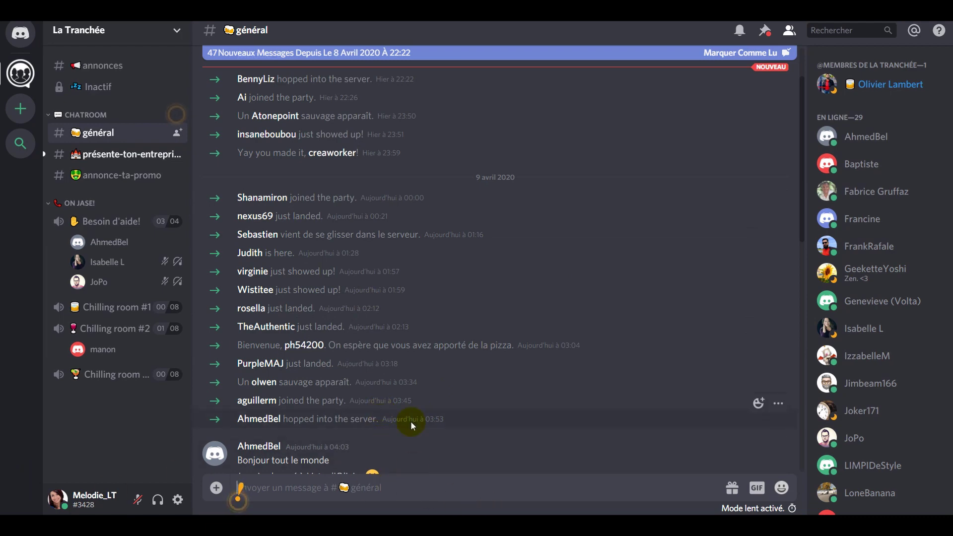
pyautogui.scroll(-15, 410, 421)
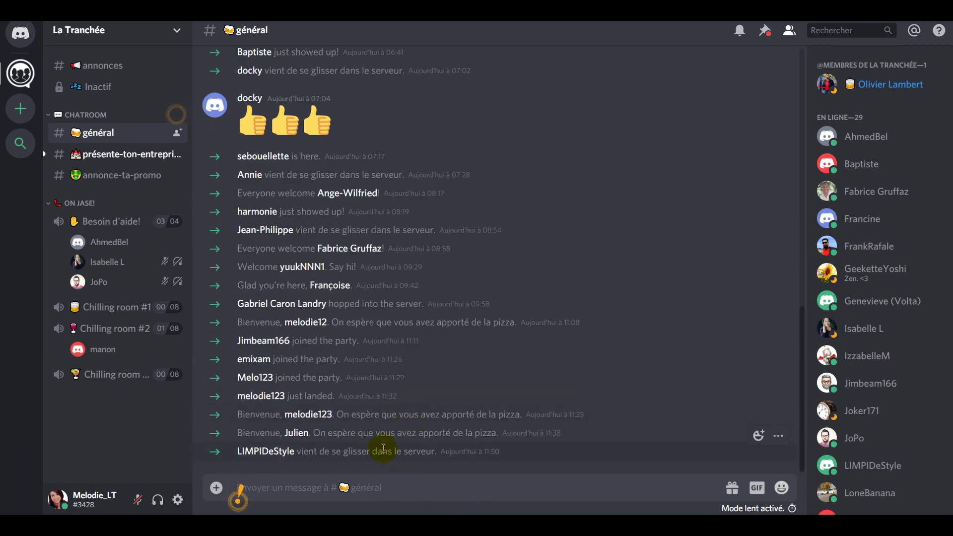
pyautogui.write('@')
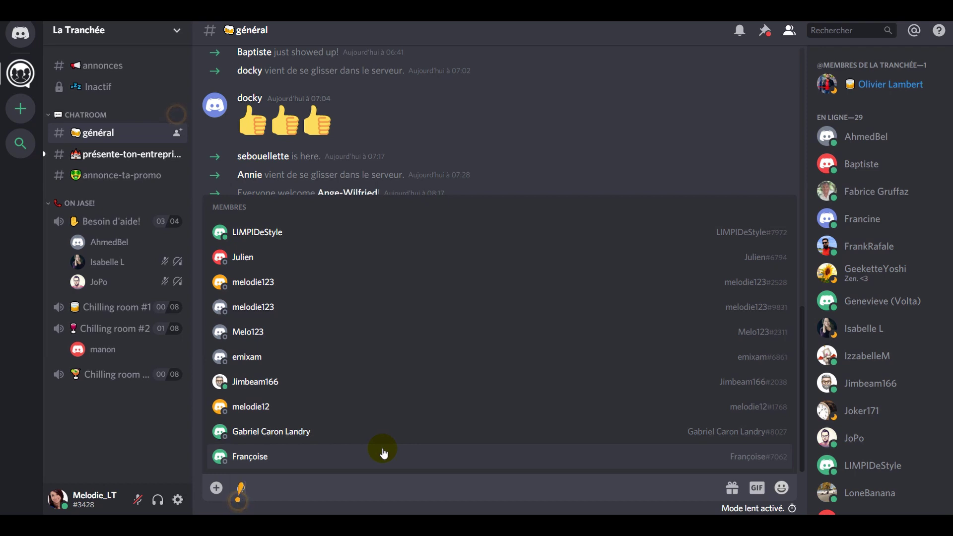
pyautogui.write('oli')
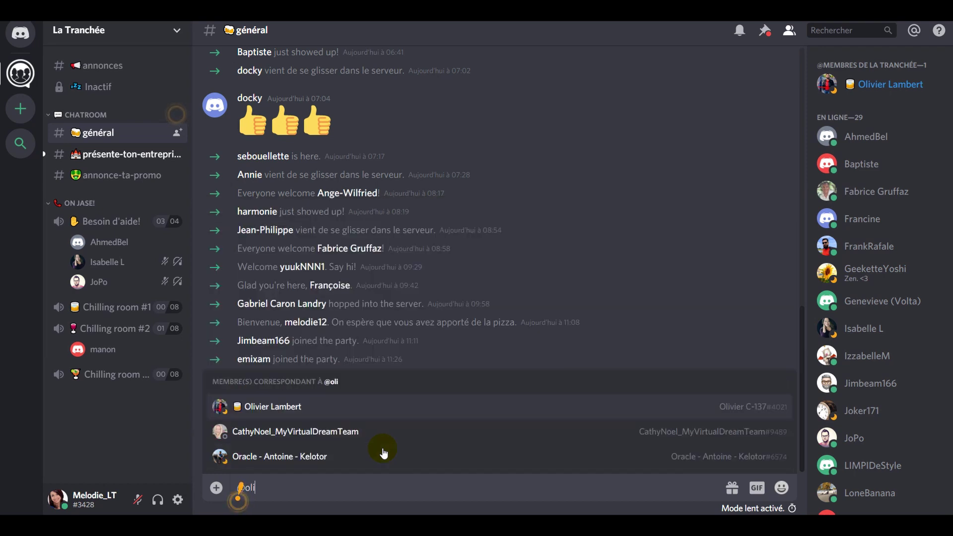
pyautogui.click(297, 406)
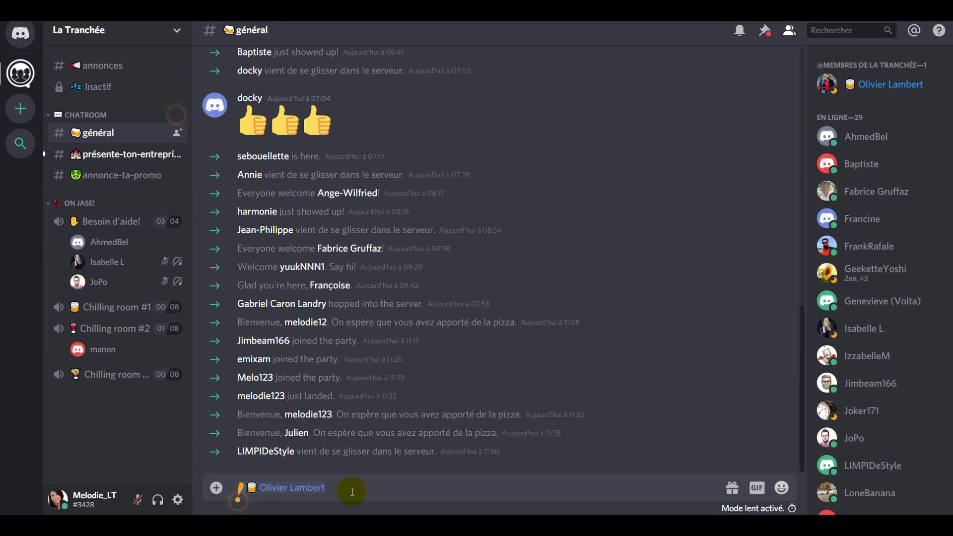
pyautogui.click(284, 493)
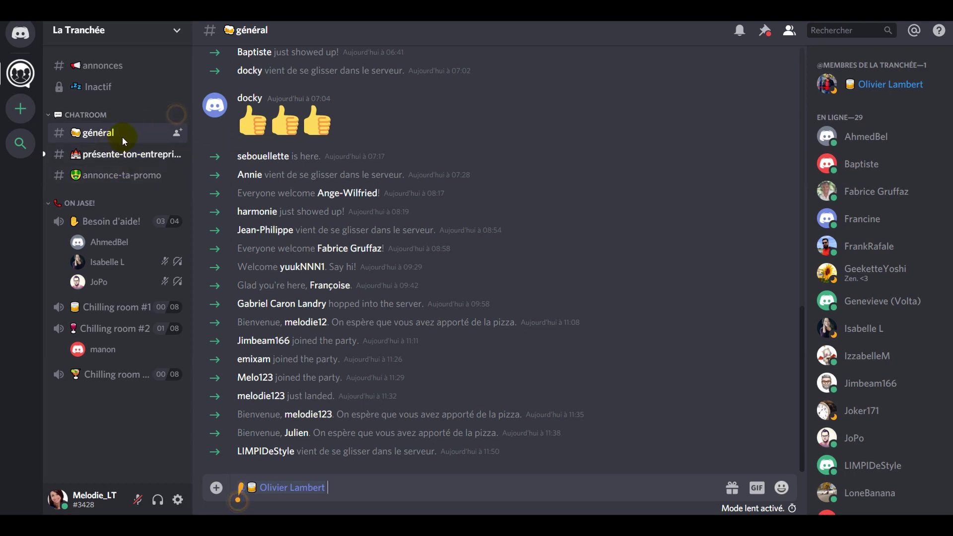
pyautogui.press('BackSpace')
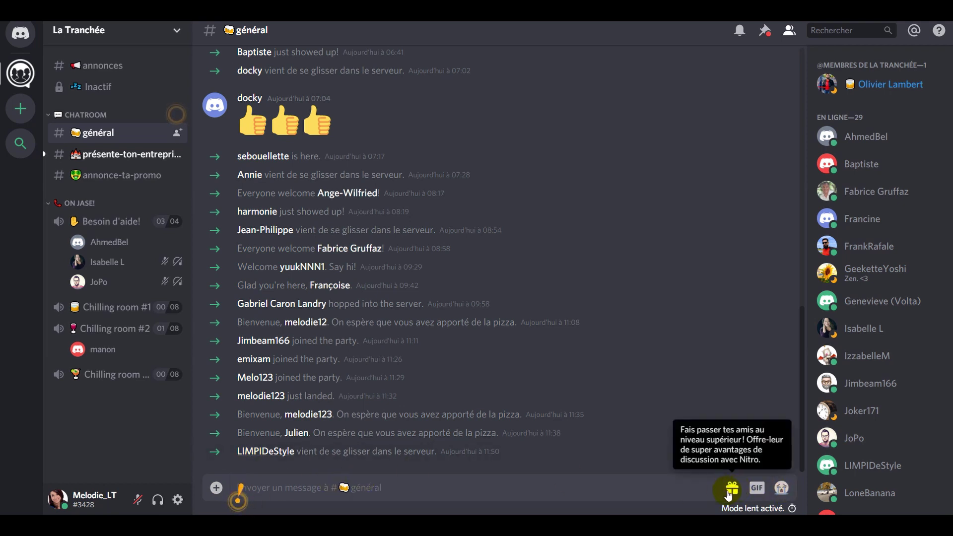
pyautogui.click(757, 490)
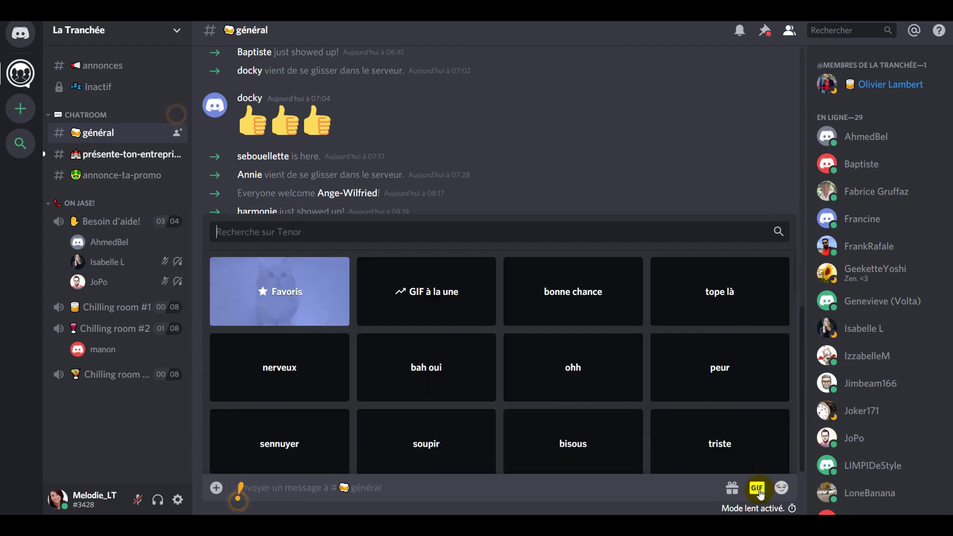
pyautogui.scroll(-3, 450, 340)
pyautogui.scroll(3, 450, 341)
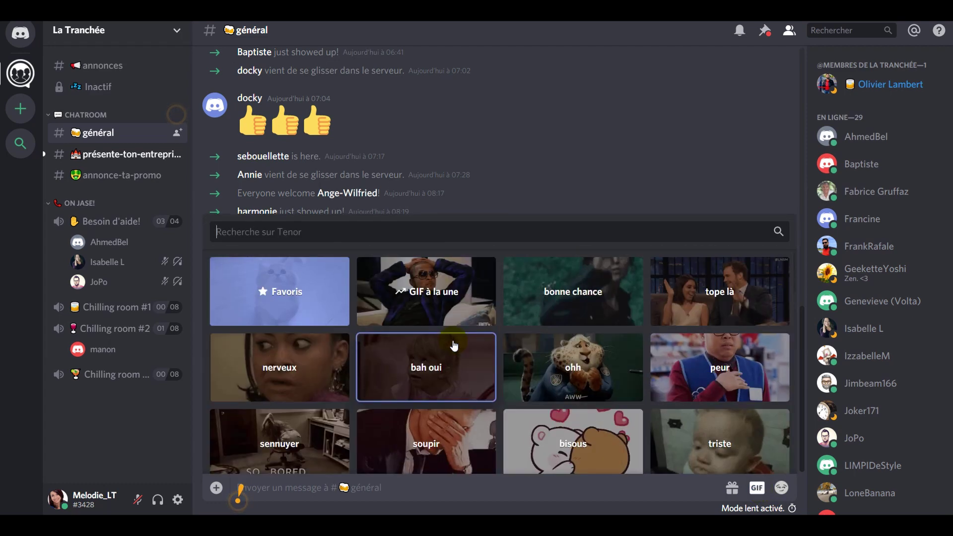
pyautogui.scroll(-10, 453, 345)
pyautogui.scroll(5, 454, 347)
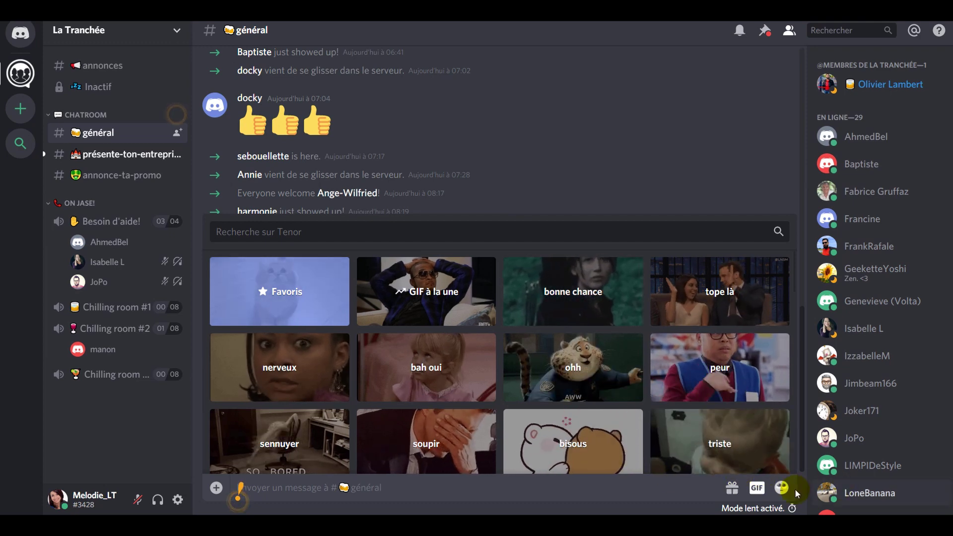
pyautogui.click(781, 487)
pyautogui.click(779, 488)
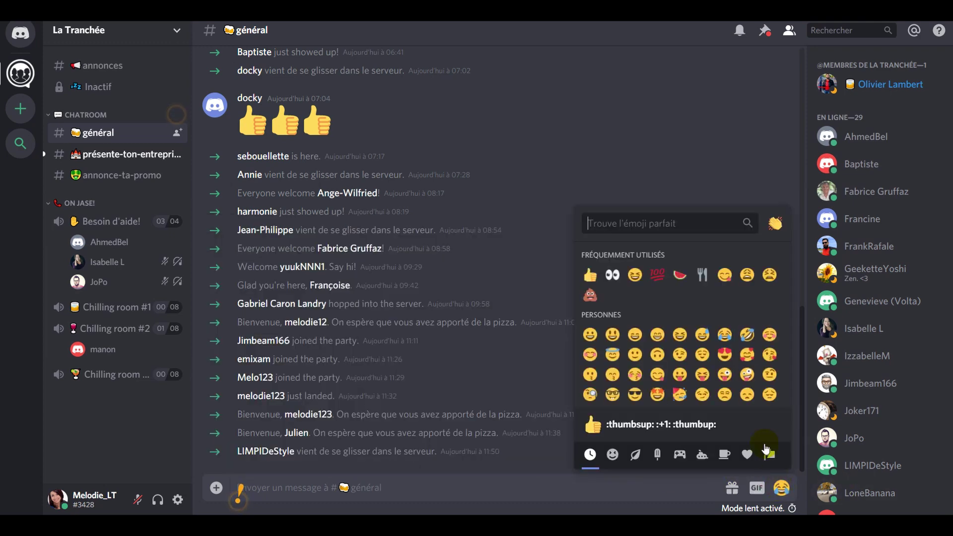
pyautogui.scroll(-1, 751, 384)
pyautogui.scroll(3, 546, 422)
pyautogui.click(379, 486)
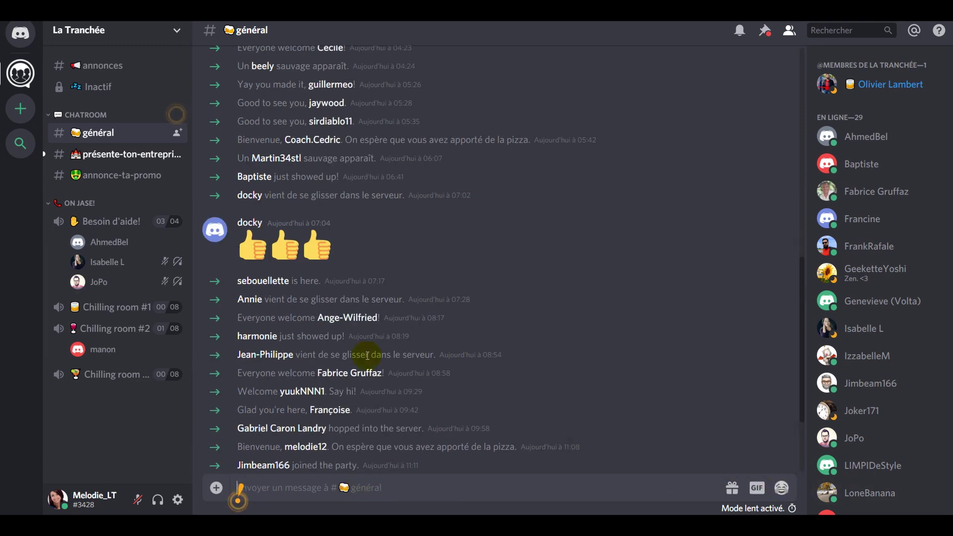
pyautogui.scroll(15, 395, 346)
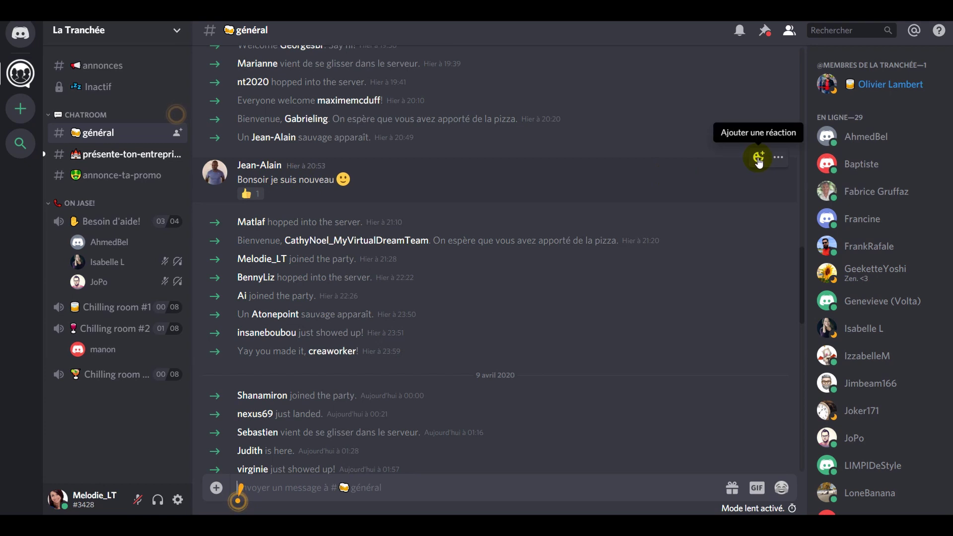
# React with a thumbs-up to the 'Bonsoir je suis nouveau' greeting, making the count 2
pyautogui.click(758, 159)
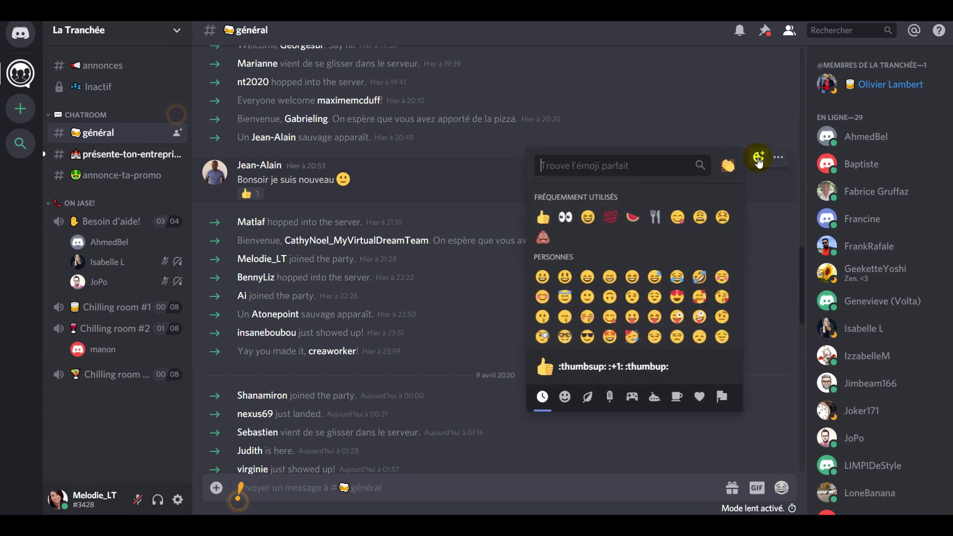
pyautogui.click(543, 217)
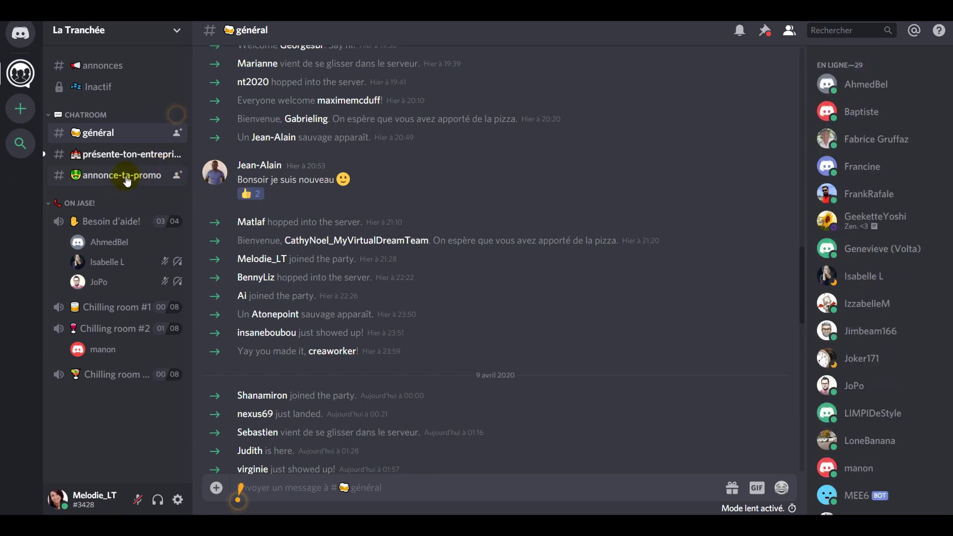
pyautogui.click(121, 155)
pyautogui.scroll(-10, 501, 338)
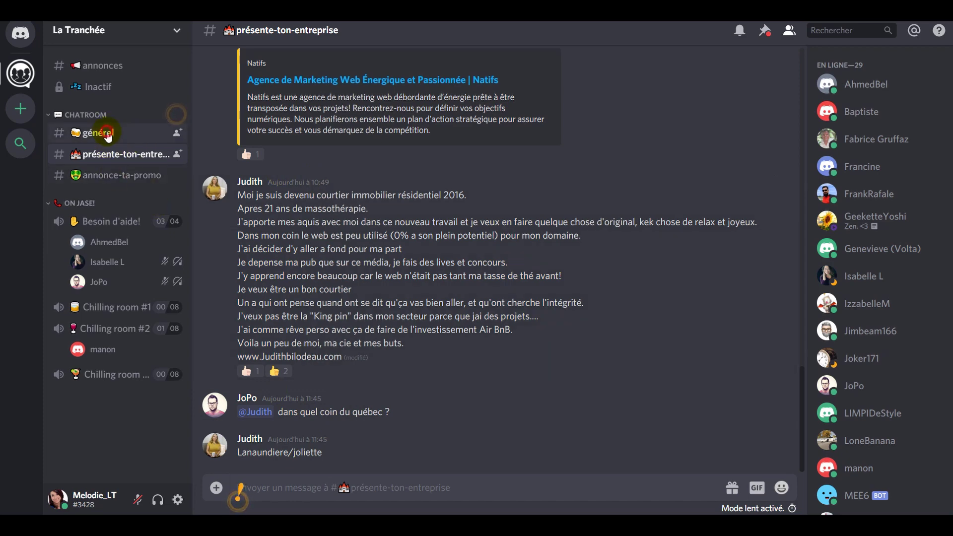
pyautogui.click(102, 133)
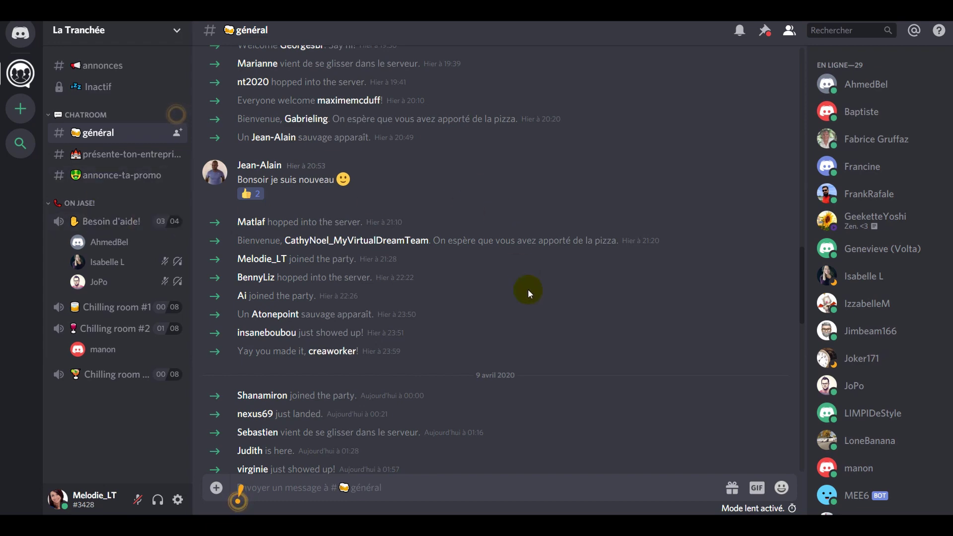
pyautogui.scroll(20, 528, 289)
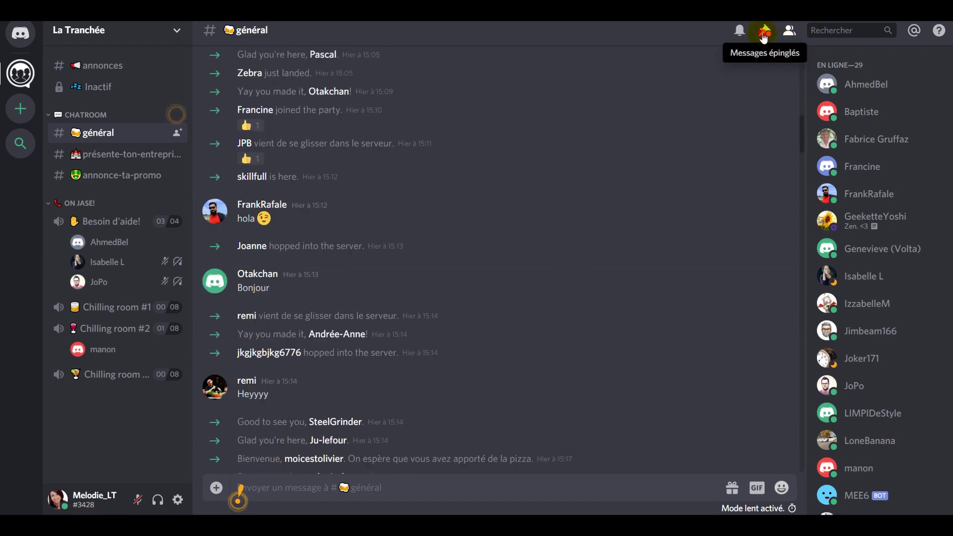
pyautogui.click(764, 33)
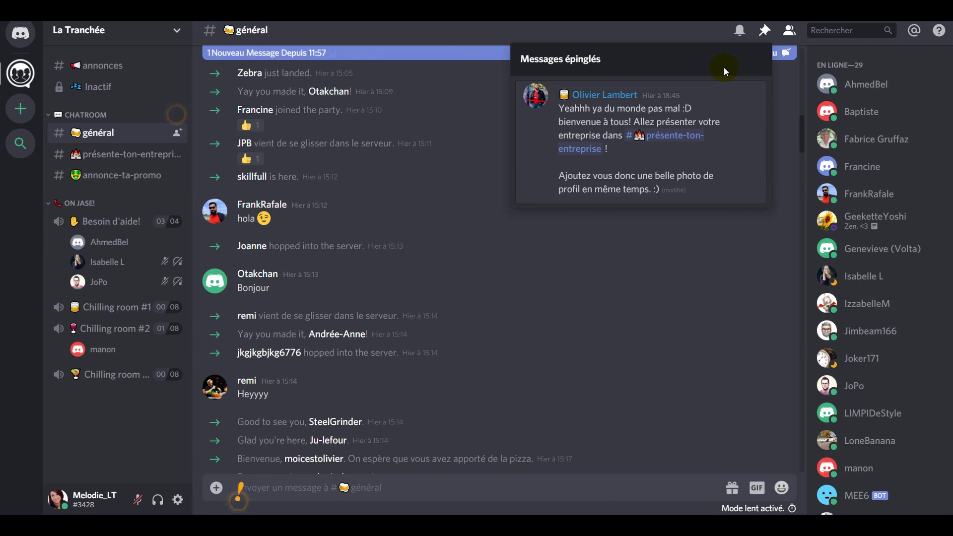
pyautogui.press('Escape')
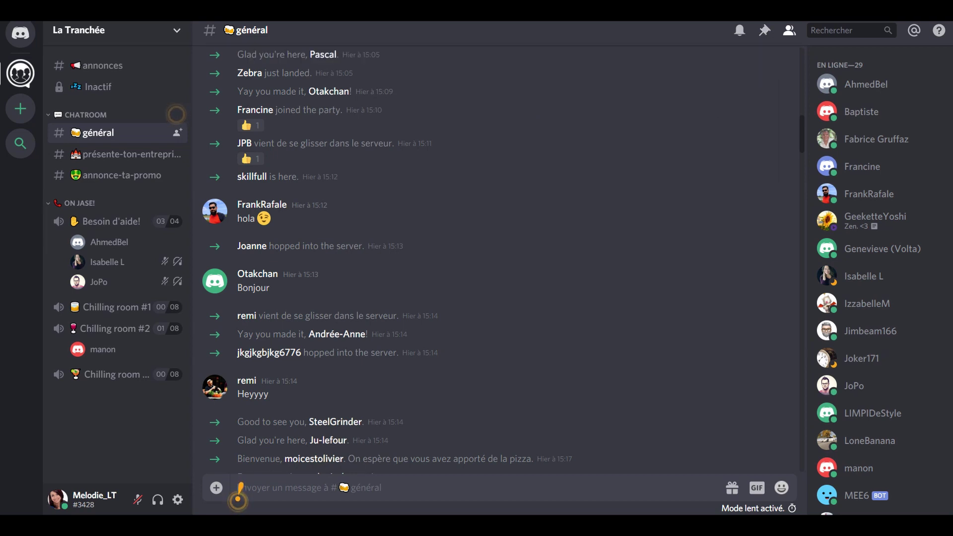